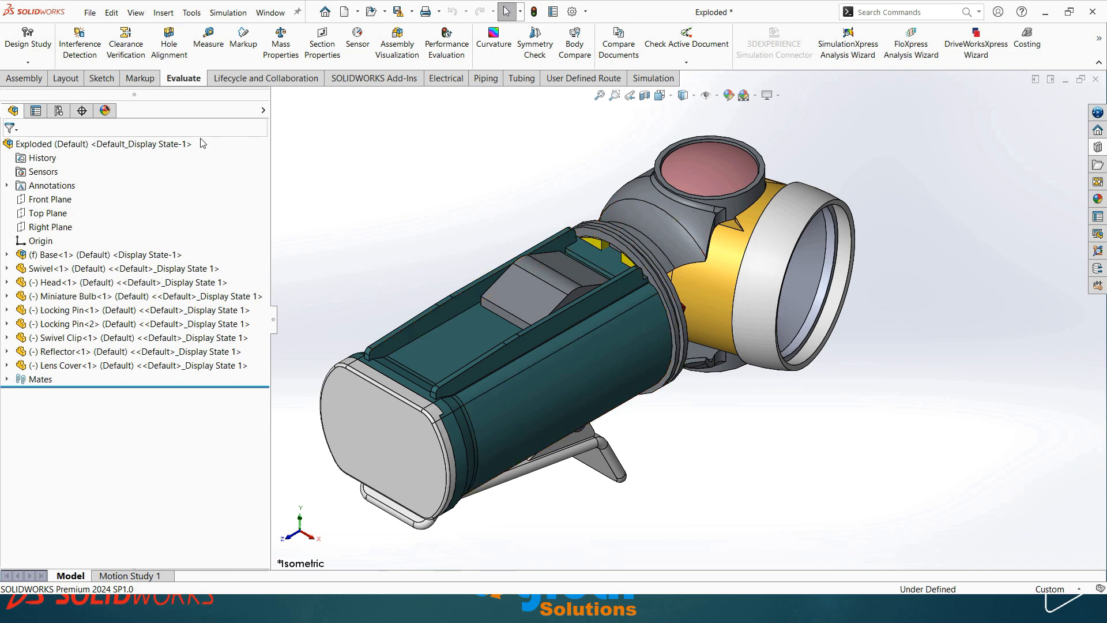
Run Interference Detection on the whole Exploded assembly and calculate the results
{"action": "left_click", "coordinate": [25, 79]}
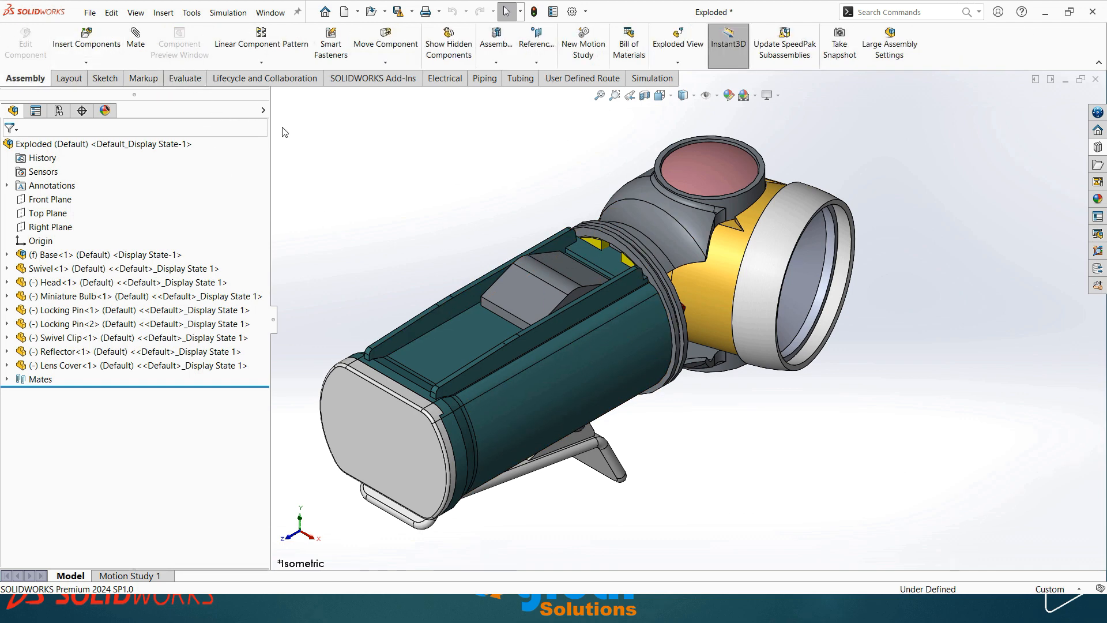
{"action": "left_click", "coordinate": [185, 80]}
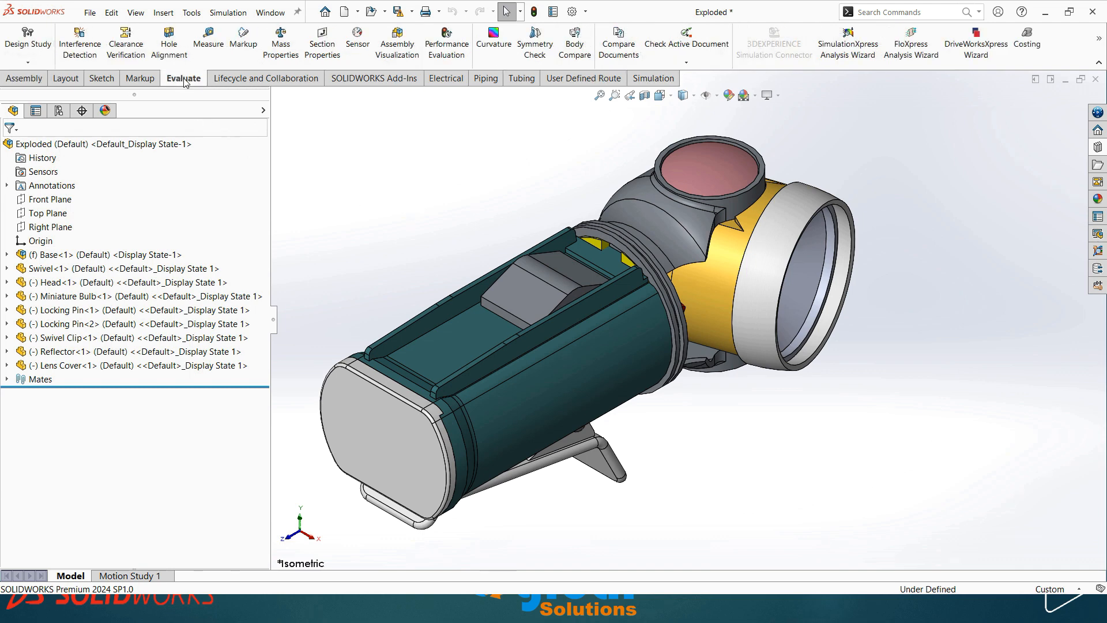
{"action": "left_click", "coordinate": [77, 54]}
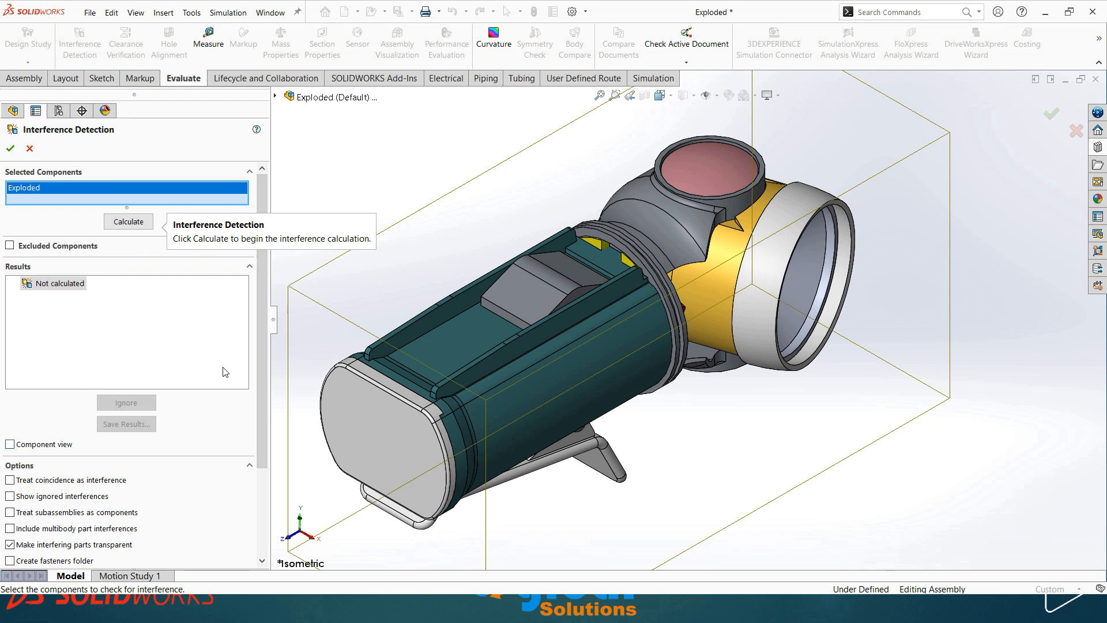
{"action": "left_click_drag", "start_coordinate": [263, 268], "coordinate": [251, 226]}
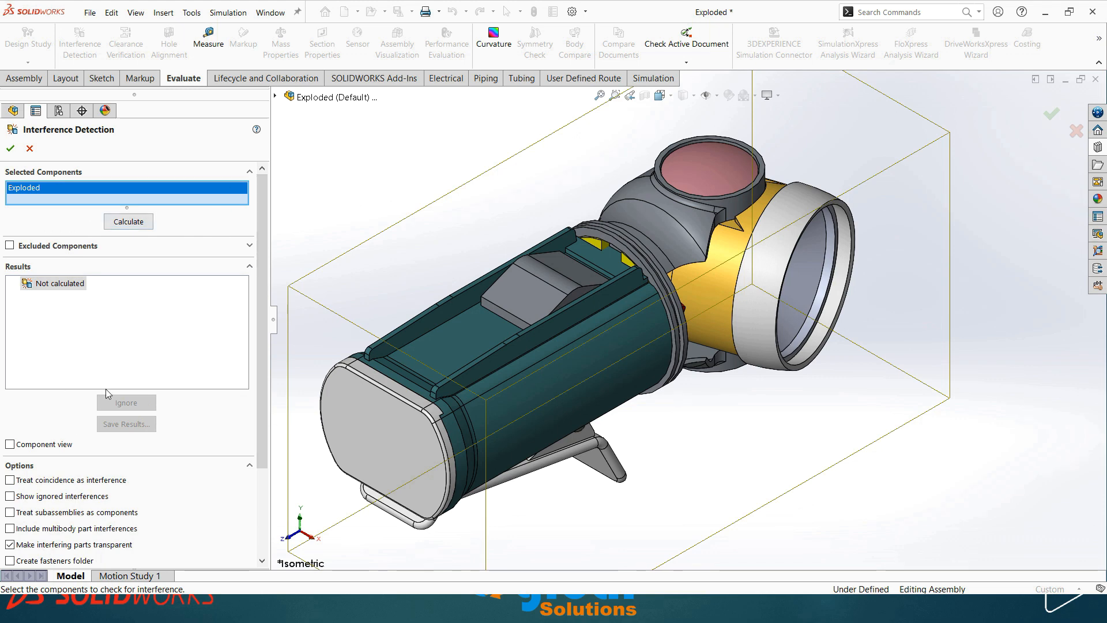
{"action": "left_click", "coordinate": [130, 222]}
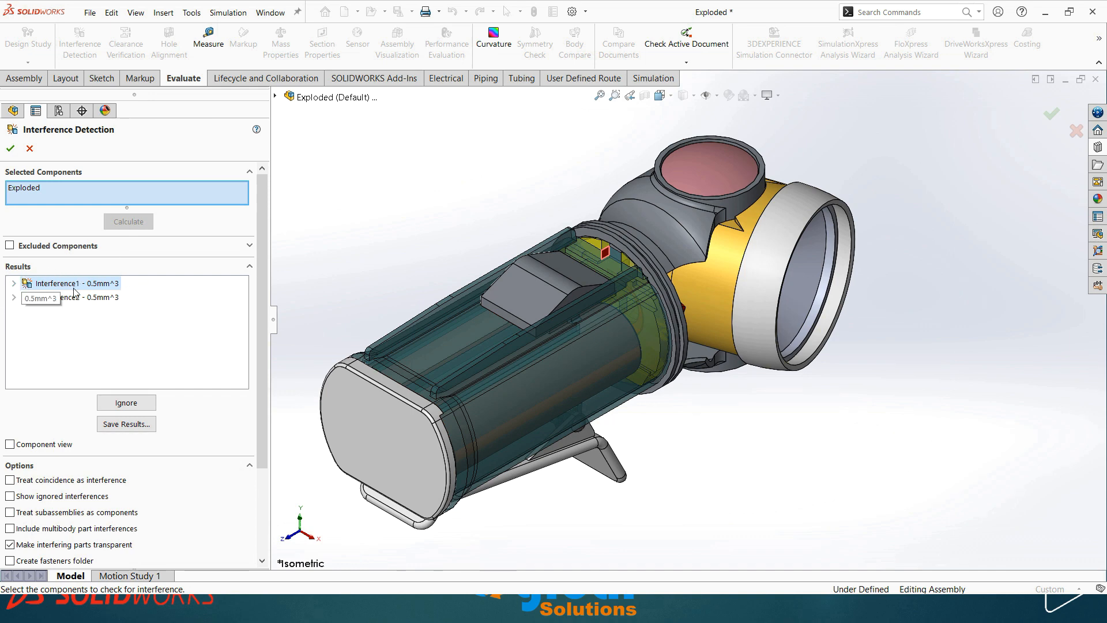
Expand both interferences to see the parts involved, and regroup the results by component with each component's interferences listed
{"action": "left_click", "coordinate": [14, 284]}
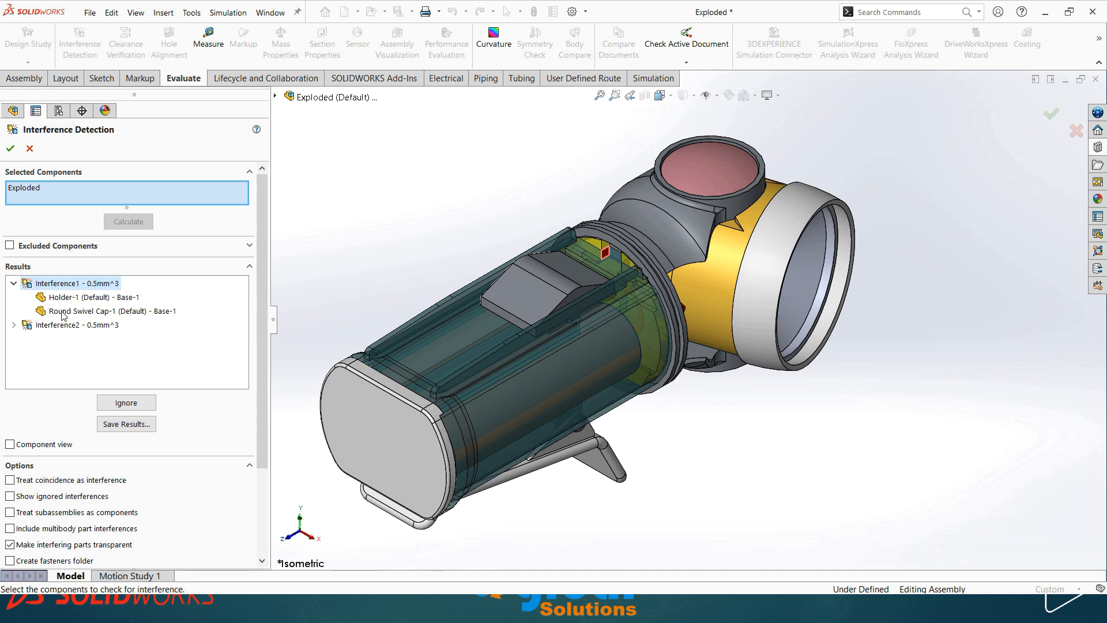
{"action": "left_click", "coordinate": [14, 326]}
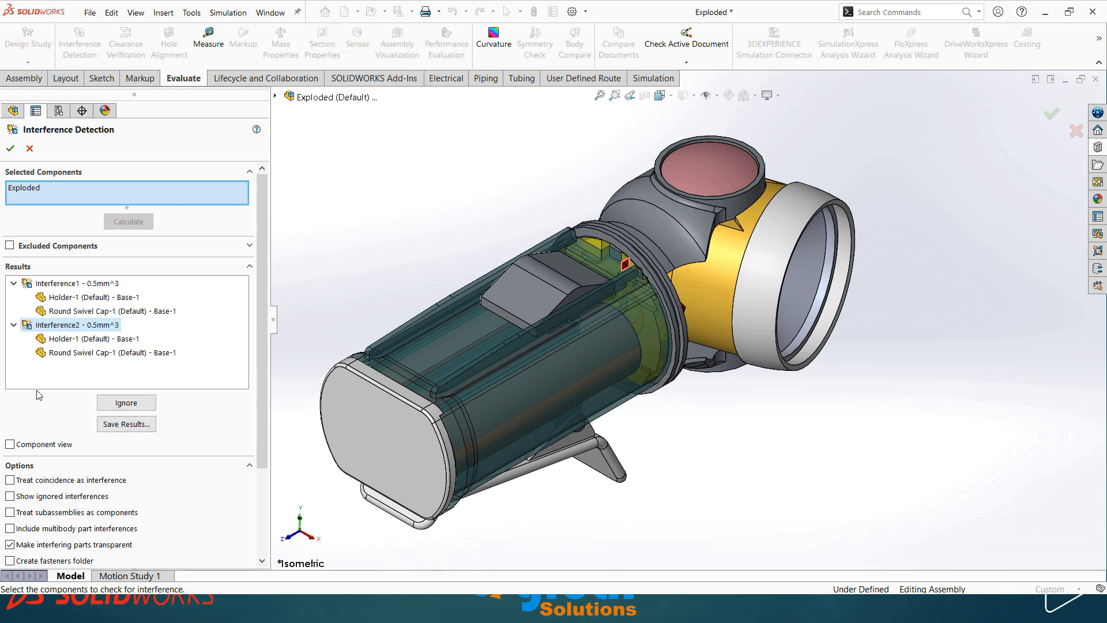
{"action": "left_click", "coordinate": [11, 444]}
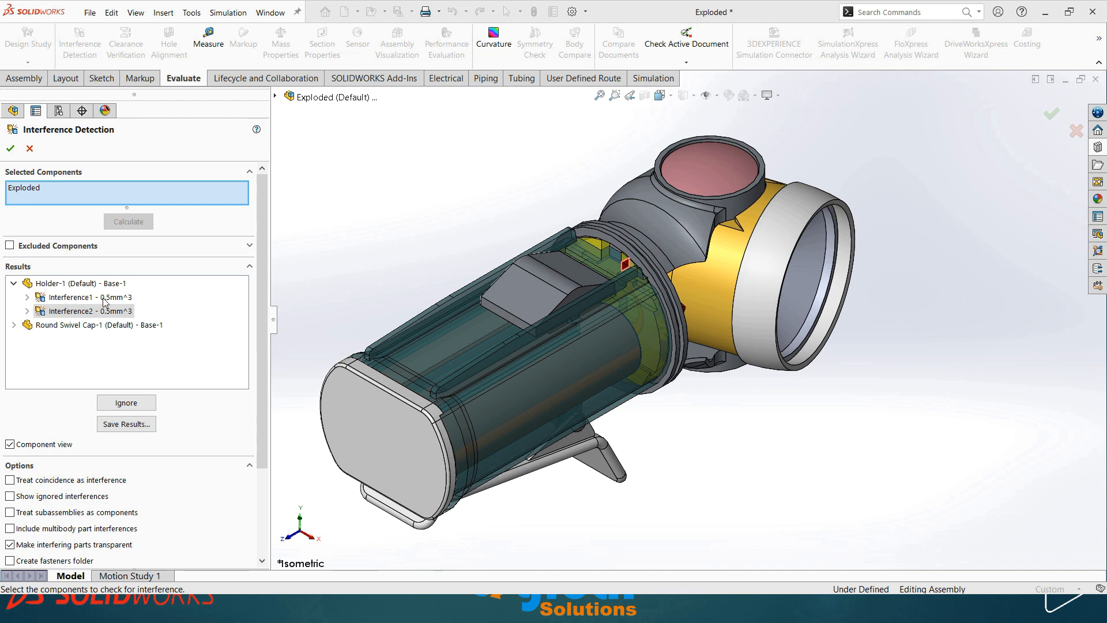
{"action": "left_click", "coordinate": [15, 326]}
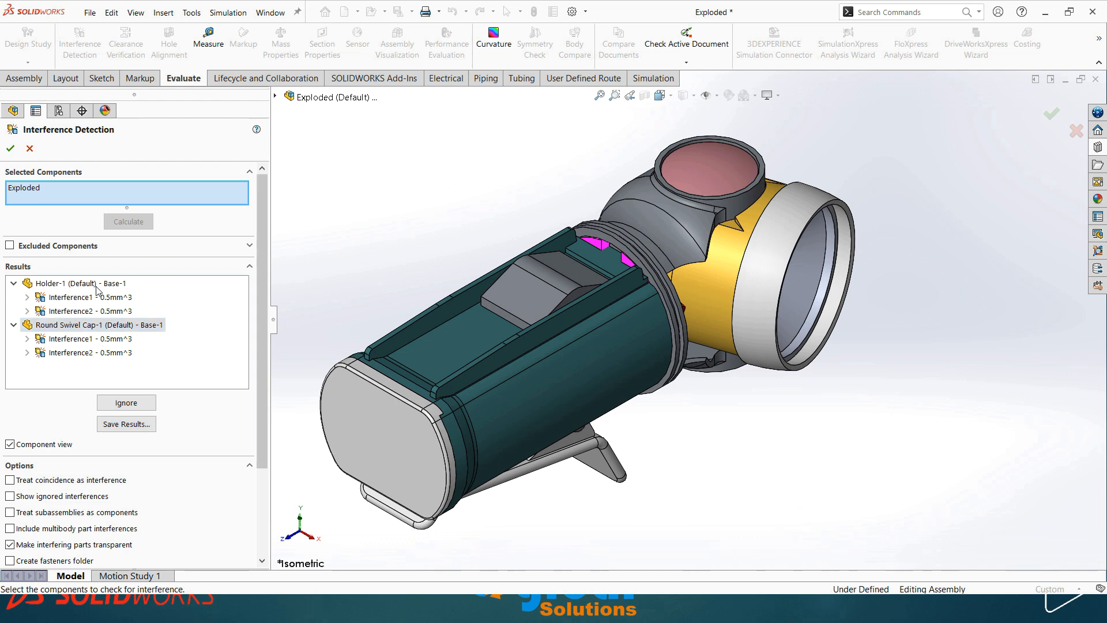
Inspect the individual interferences between the Holder and Round Swivel Cap up close in the model, and close Interference Detection
{"action": "left_click", "coordinate": [75, 297]}
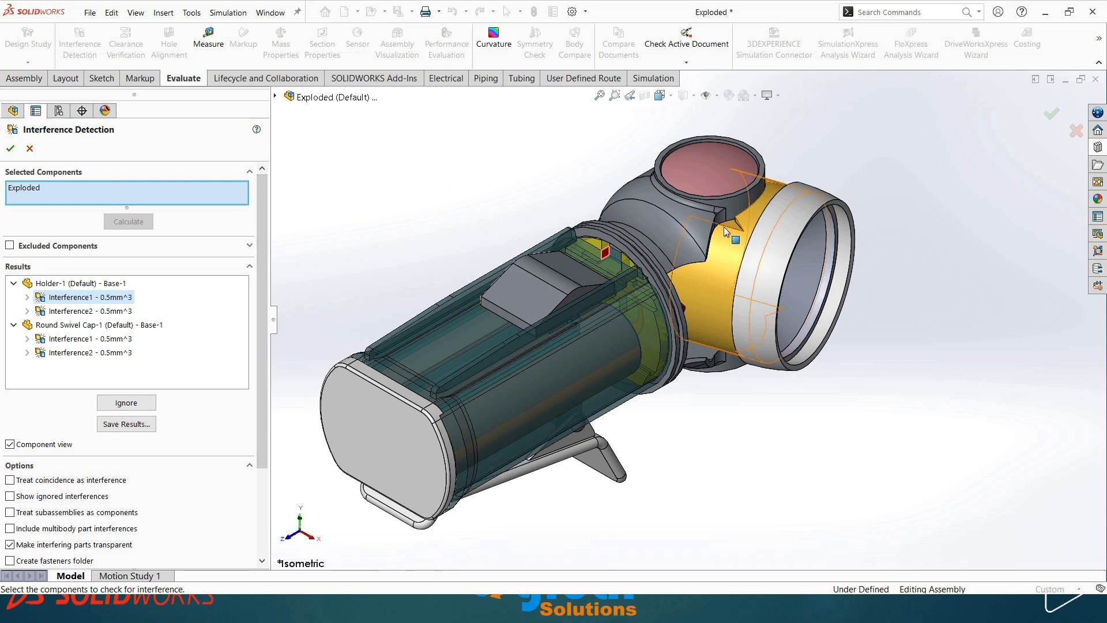
{"action": "scroll", "coordinate": [607, 253], "scroll_direction": "down", "scroll_amount": 5}
{"action": "scroll", "coordinate": [606, 252], "scroll_direction": "down", "scroll_amount": 5}
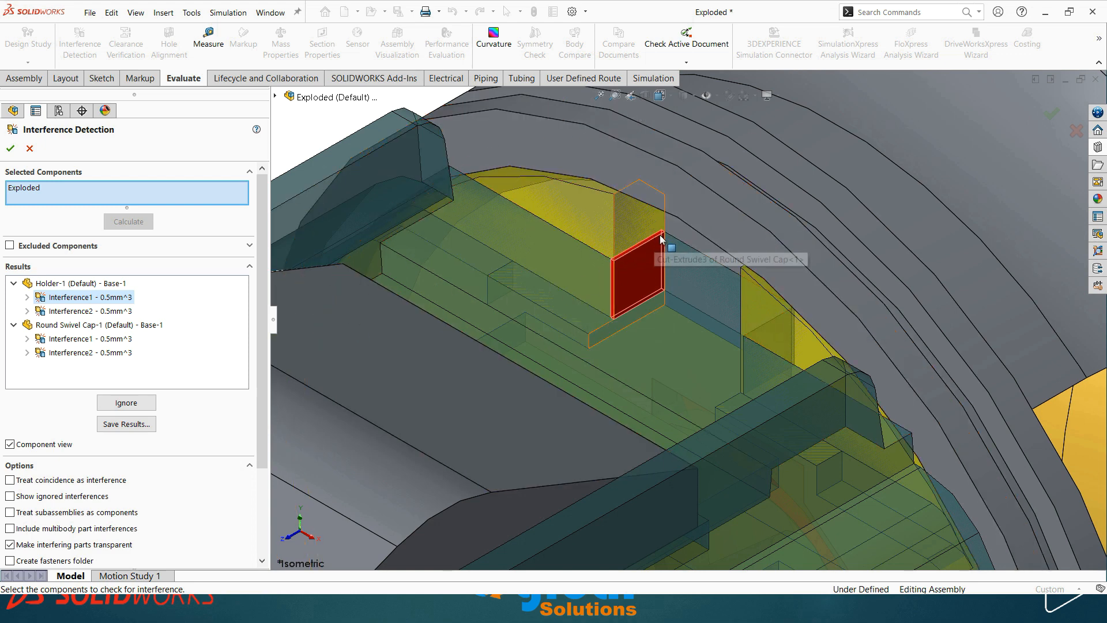
{"action": "left_click", "coordinate": [80, 312]}
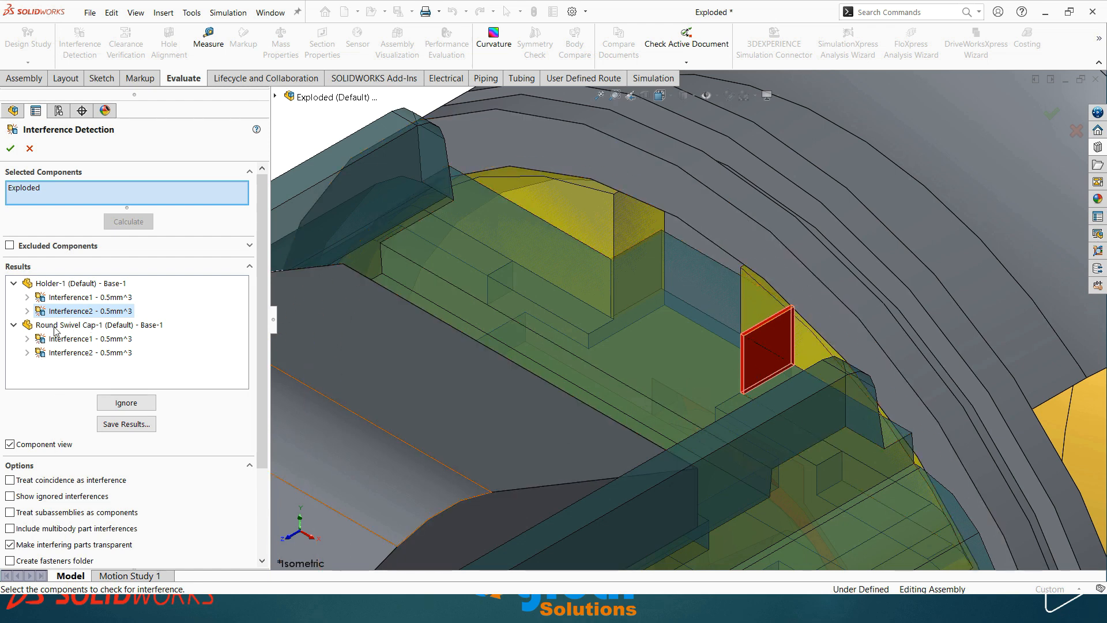
{"action": "left_click", "coordinate": [69, 353]}
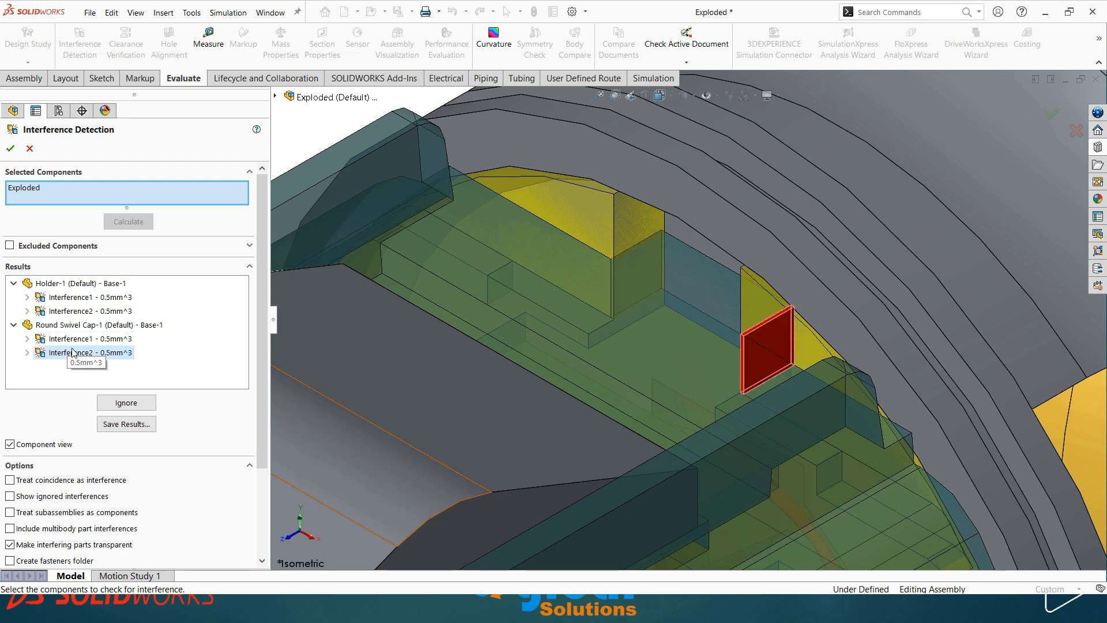
{"action": "left_click_drag", "start_coordinate": [265, 283], "coordinate": [258, 238]}
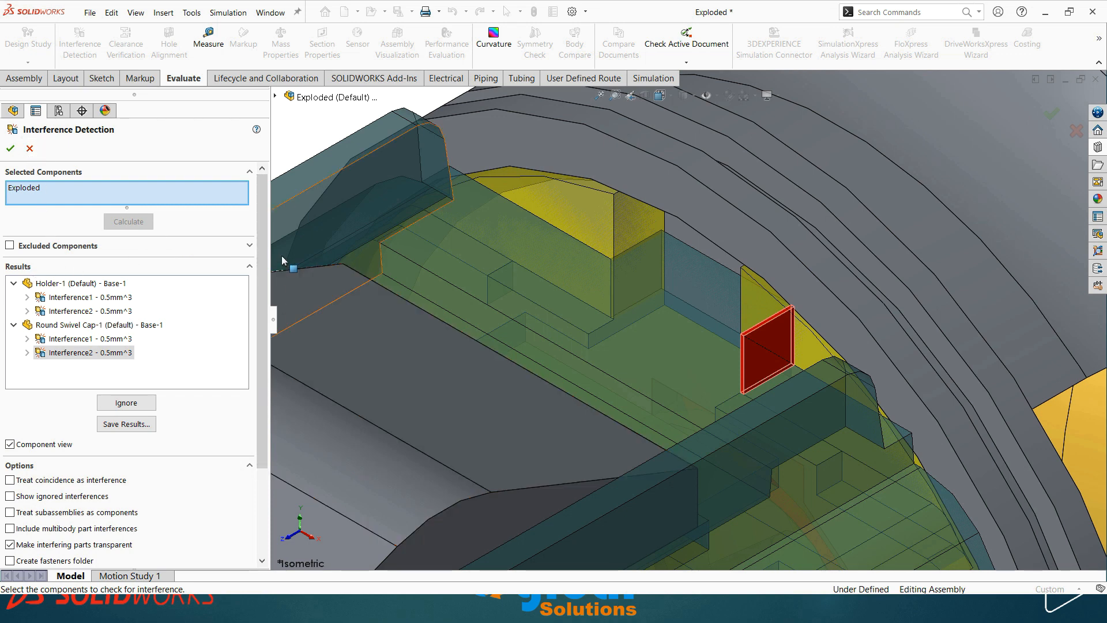
{"action": "mouse_move", "coordinate": [264, 219]}
{"action": "left_mouse_down"}
{"action": "mouse_move", "coordinate": [264, 322]}
{"action": "mouse_move", "coordinate": [261, 234]}
{"action": "left_mouse_up"}
{"action": "left_click_drag", "start_coordinate": [264, 238], "coordinate": [264, 319]}
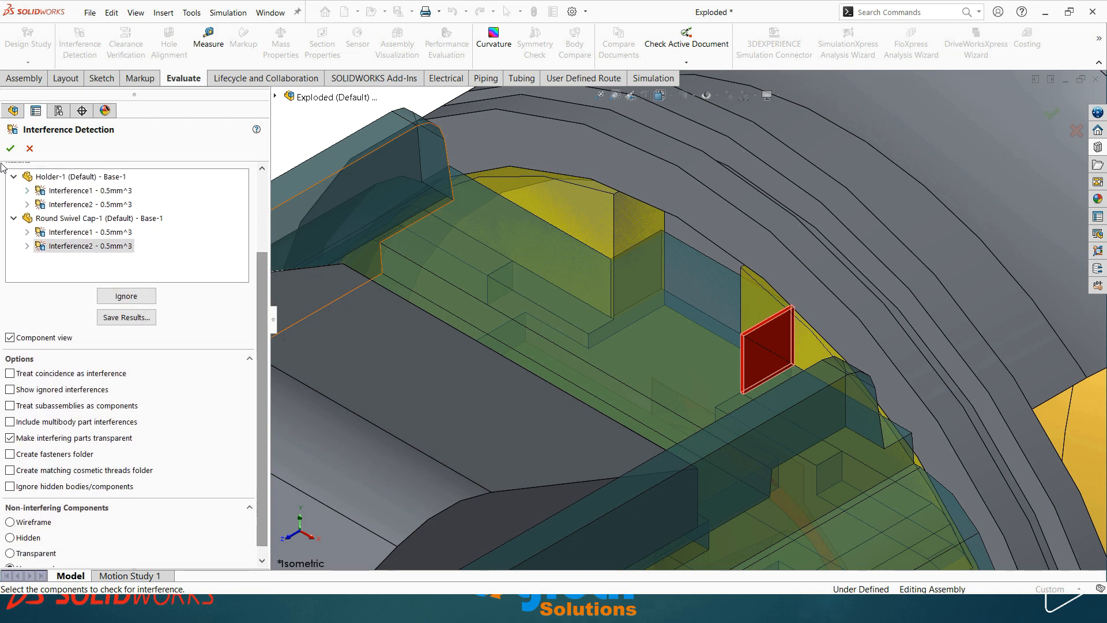
{"action": "left_click", "coordinate": [11, 149]}
Locate the Holder and Round Swivel Cap within the Base subassembly and open Base in its own window, accepting the older-version notice
{"action": "scroll", "coordinate": [615, 297], "scroll_direction": "up", "scroll_amount": 4}
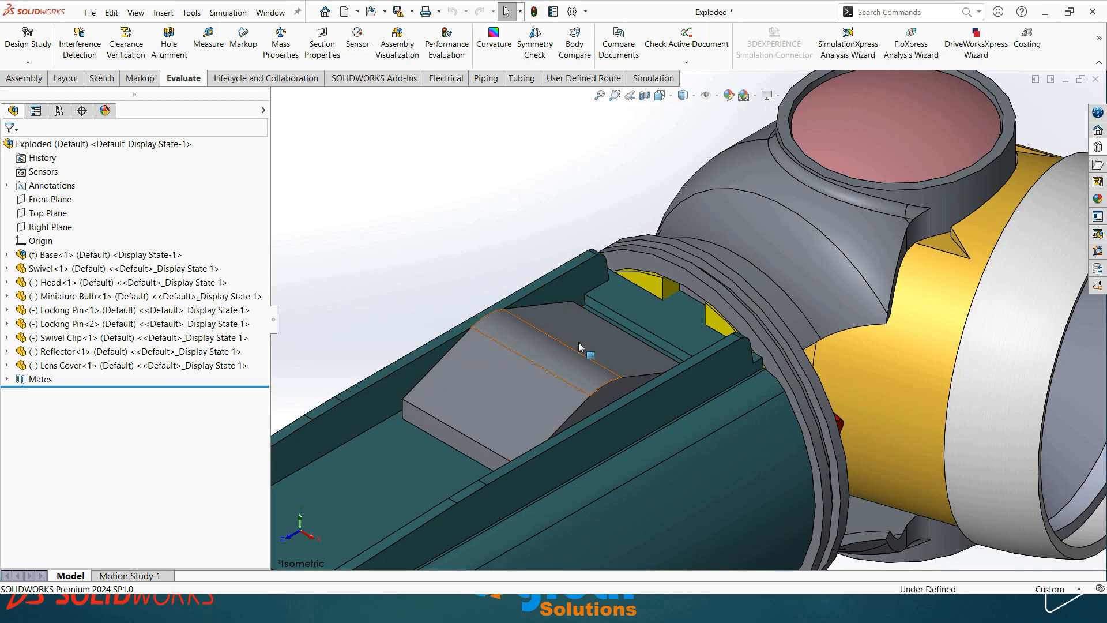
{"action": "scroll", "coordinate": [611, 334], "scroll_direction": "up", "scroll_amount": 1}
{"action": "scroll", "coordinate": [659, 317], "scroll_direction": "down", "scroll_amount": 6}
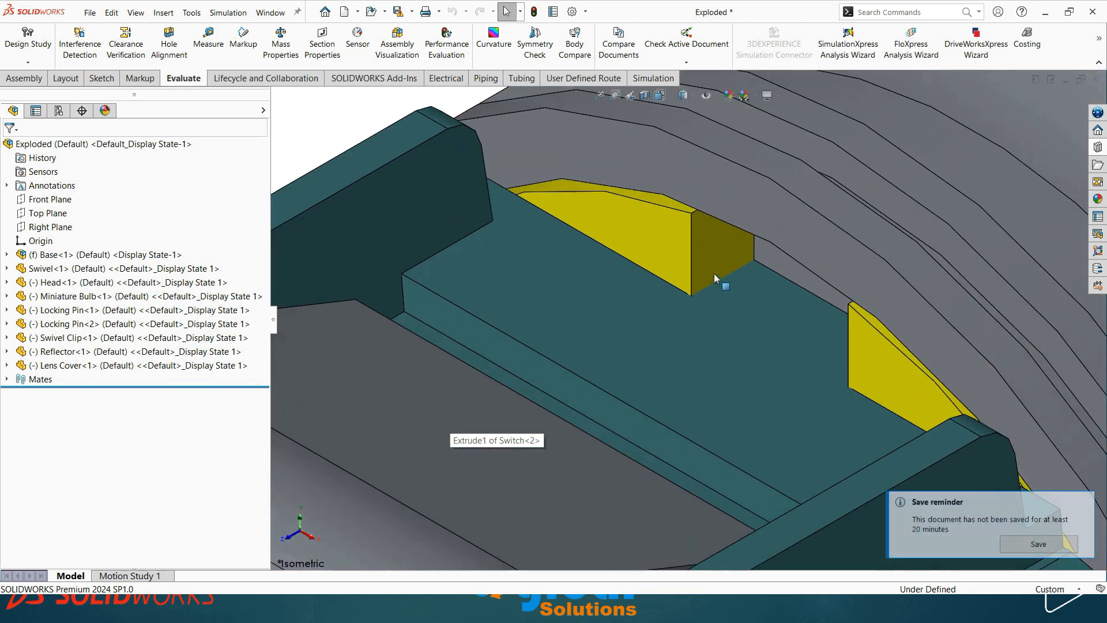
{"action": "left_click", "coordinate": [7, 255]}
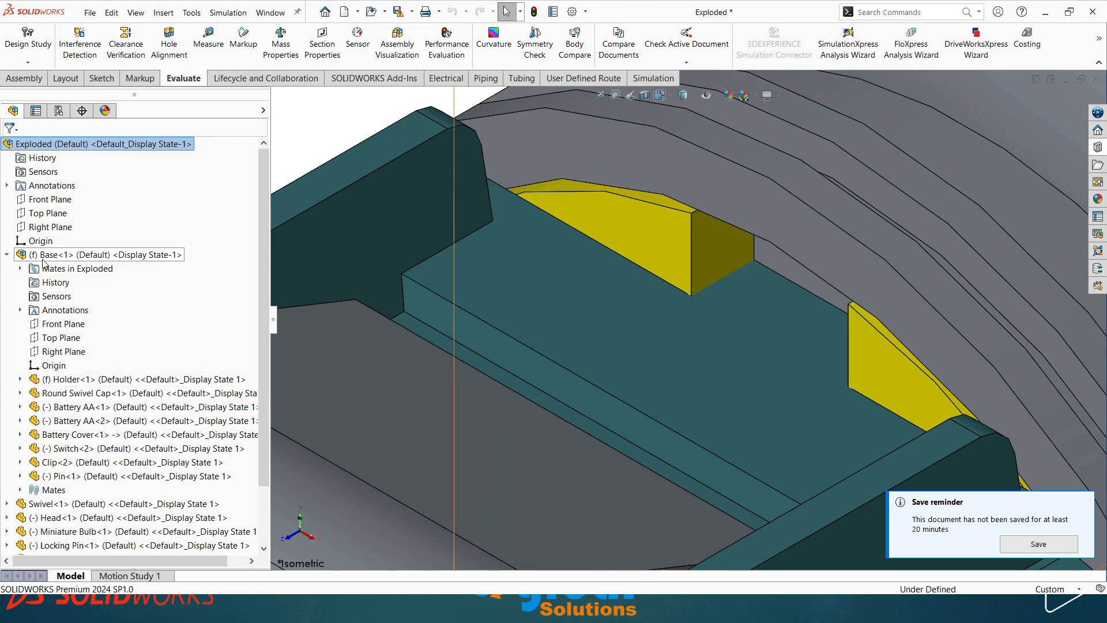
{"action": "left_click", "coordinate": [91, 380]}
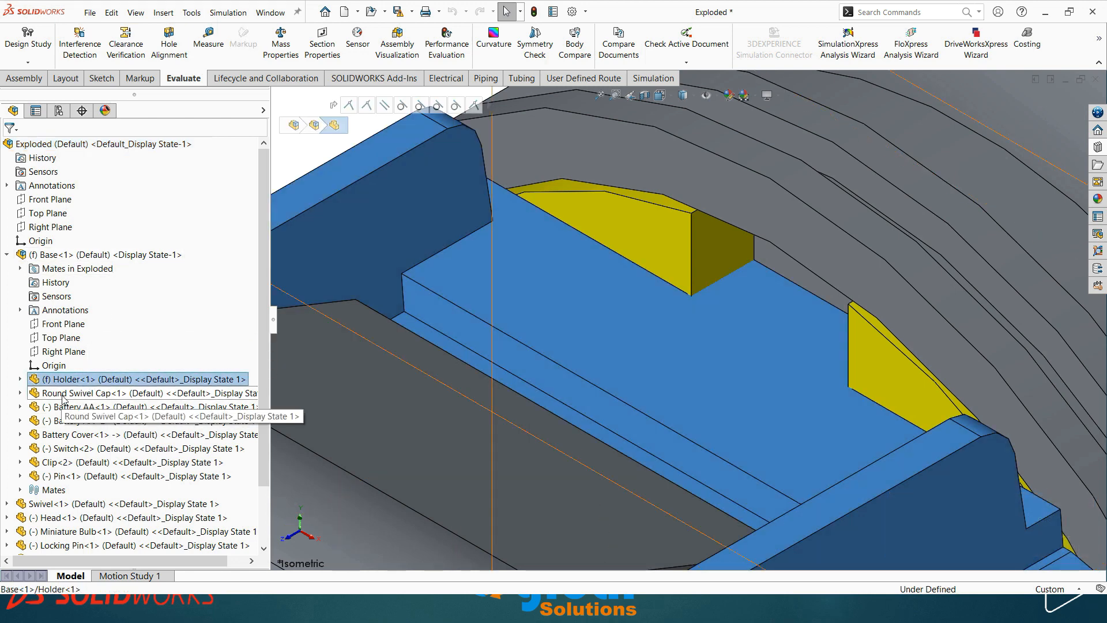
{"action": "left_click", "coordinate": [71, 393]}
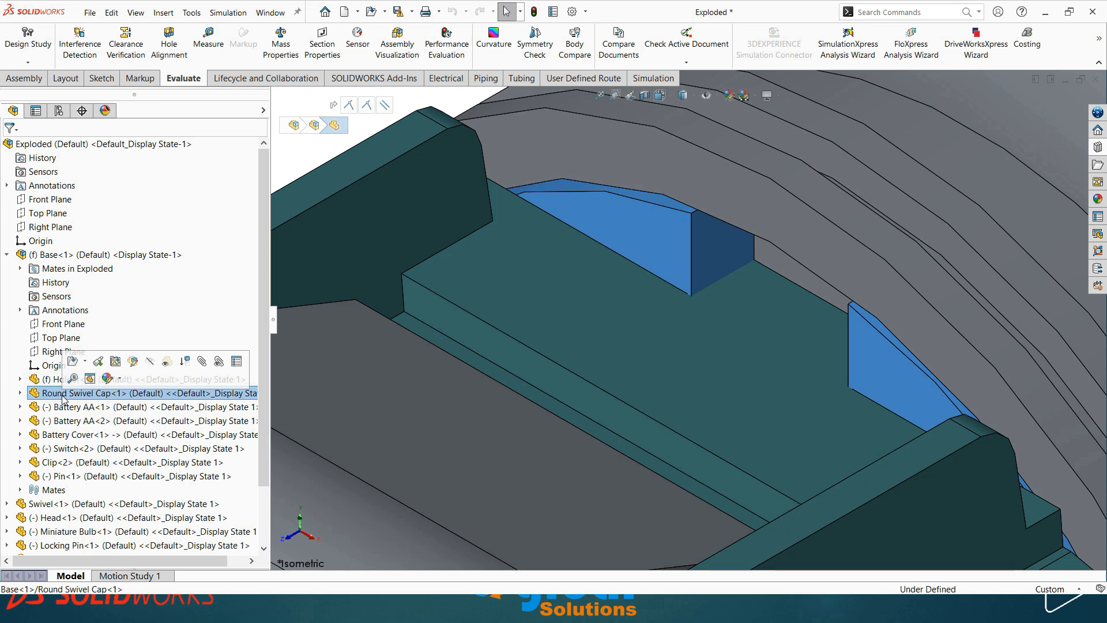
{"action": "right_click", "coordinate": [67, 255]}
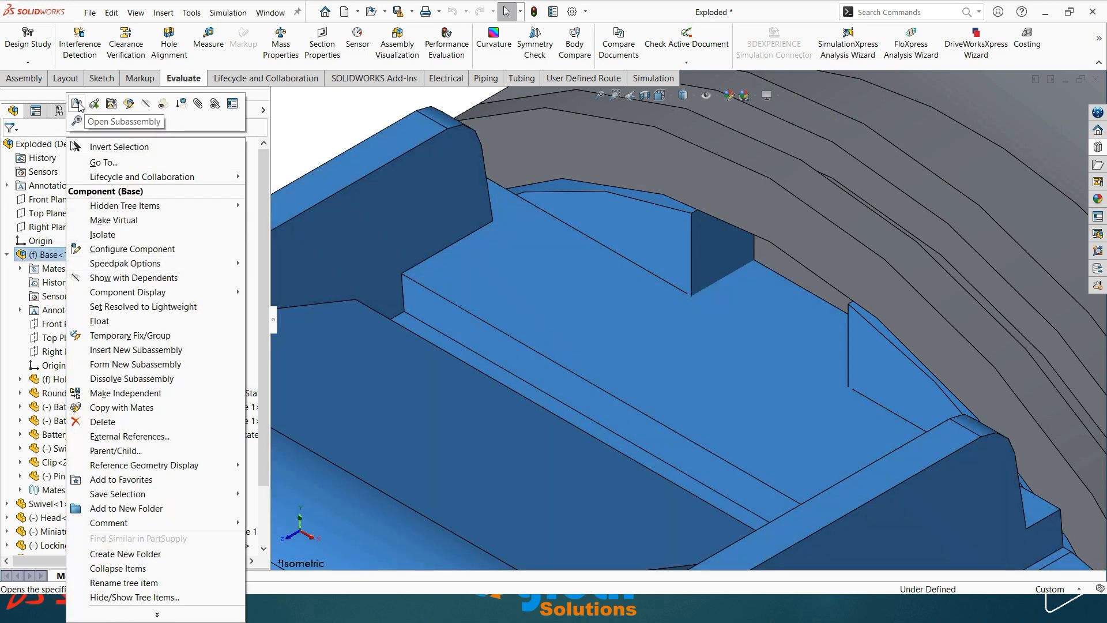
{"action": "left_click", "coordinate": [78, 104]}
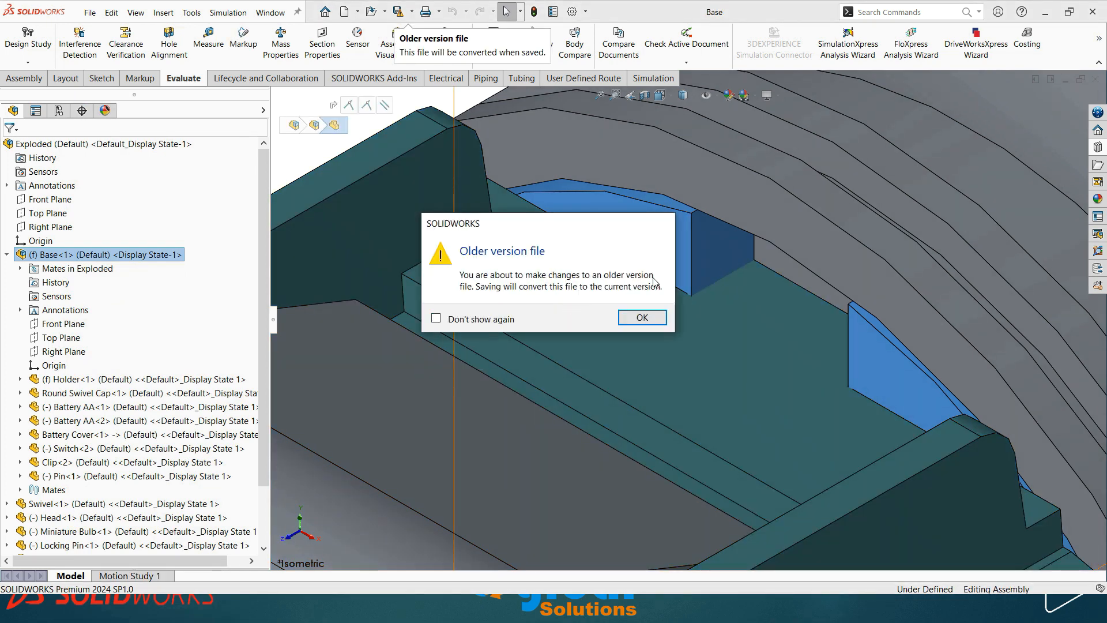
{"action": "left_click", "coordinate": [641, 318]}
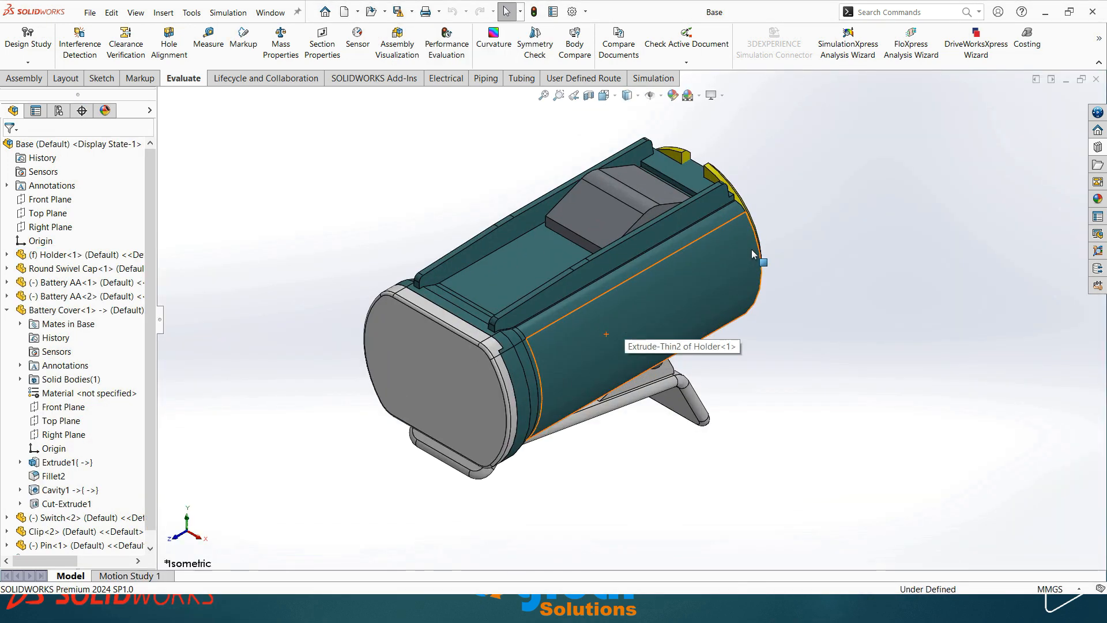
Examine the Round Swivel Cap's notch where the Holder's tab overlaps its side walls
{"action": "middle_click_drag", "start_coordinate": [653, 285], "coordinate": [678, 291]}
{"action": "scroll", "coordinate": [775, 199], "scroll_direction": "up", "scroll_amount": 2}
{"action": "scroll", "coordinate": [744, 230], "scroll_direction": "down", "scroll_amount": 6}
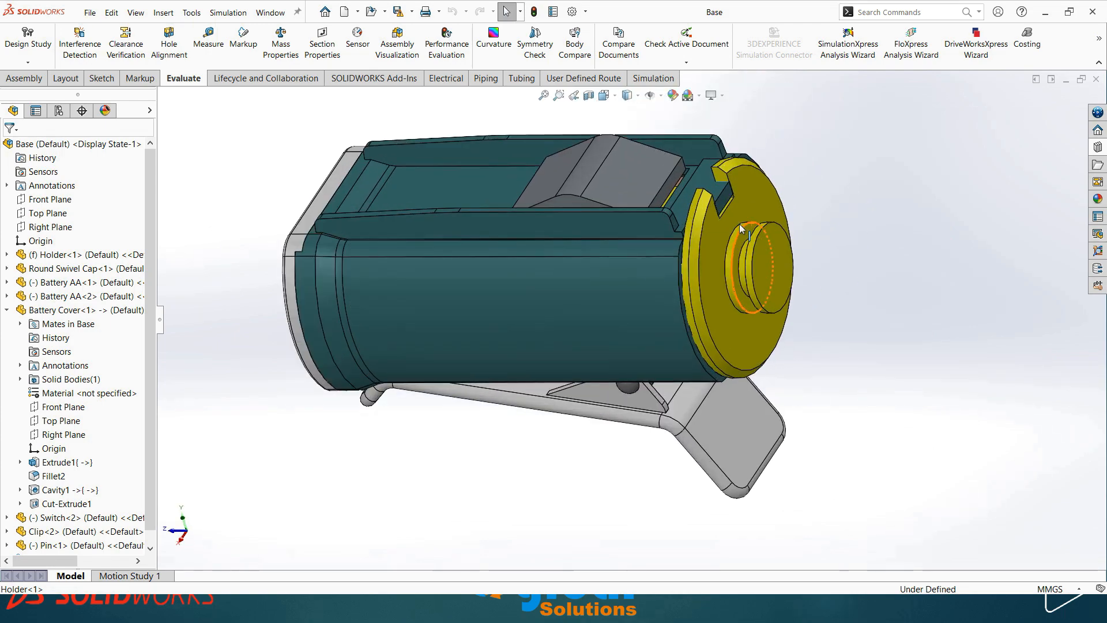
{"action": "middle_click_drag", "start_coordinate": [711, 197], "coordinate": [626, 302]}
{"action": "scroll", "coordinate": [711, 209], "scroll_direction": "down", "scroll_amount": 6}
{"action": "scroll", "coordinate": [611, 277], "scroll_direction": "down", "scroll_amount": 5}
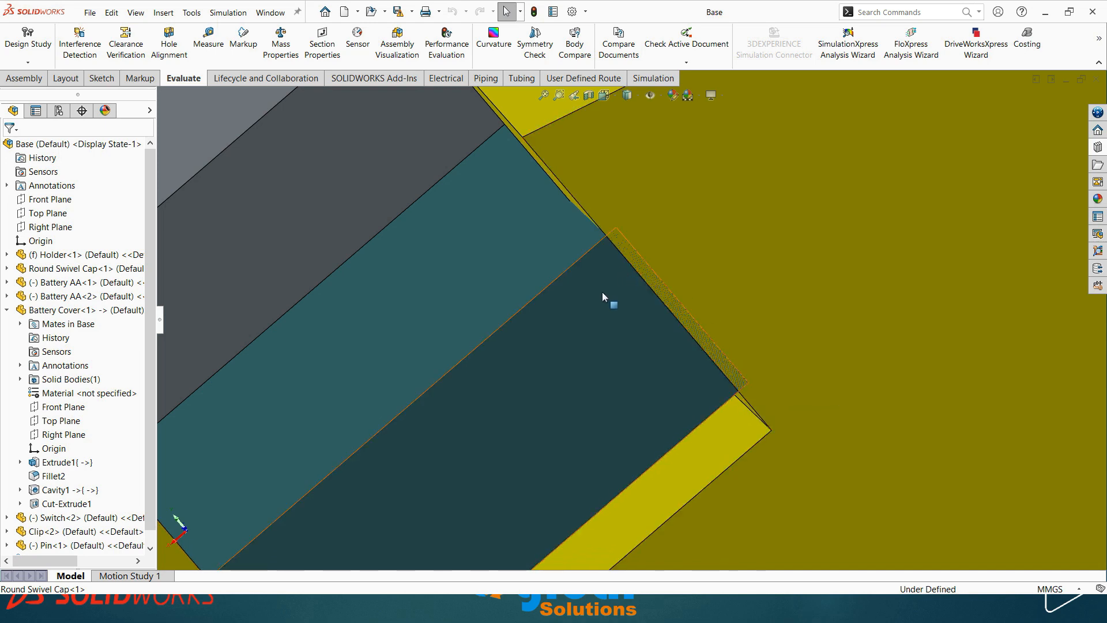
{"action": "scroll", "coordinate": [699, 275], "scroll_direction": "up", "scroll_amount": 2}
{"action": "scroll", "coordinate": [686, 271], "scroll_direction": "up", "scroll_amount": 3}
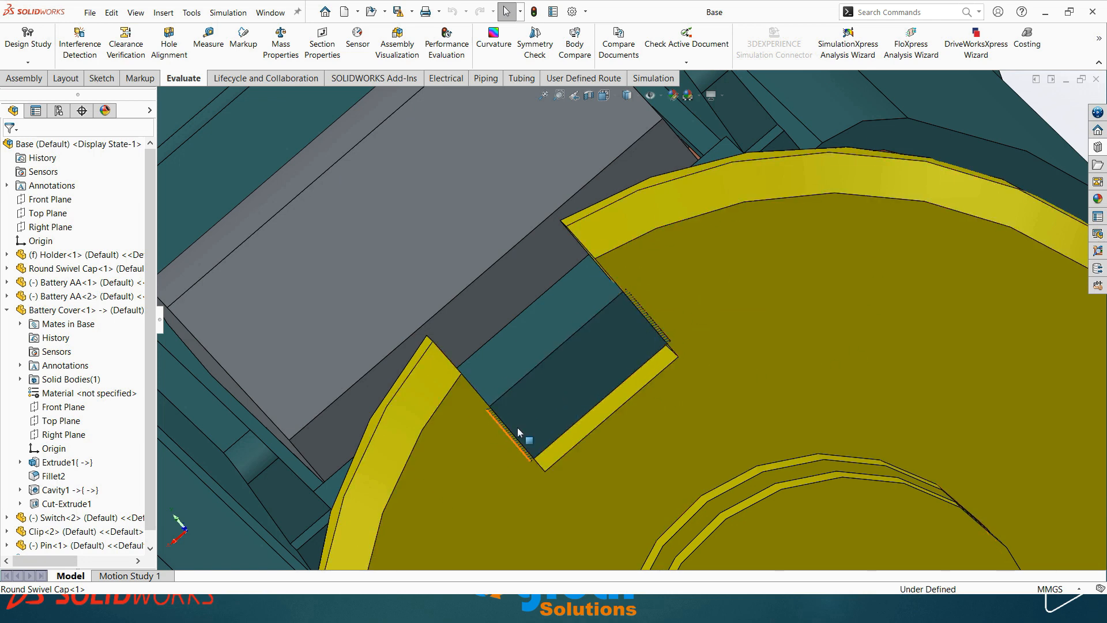
{"action": "scroll", "coordinate": [580, 394], "scroll_direction": "down", "scroll_amount": 1}
{"action": "scroll", "coordinate": [580, 394], "scroll_direction": "up", "scroll_amount": 3}
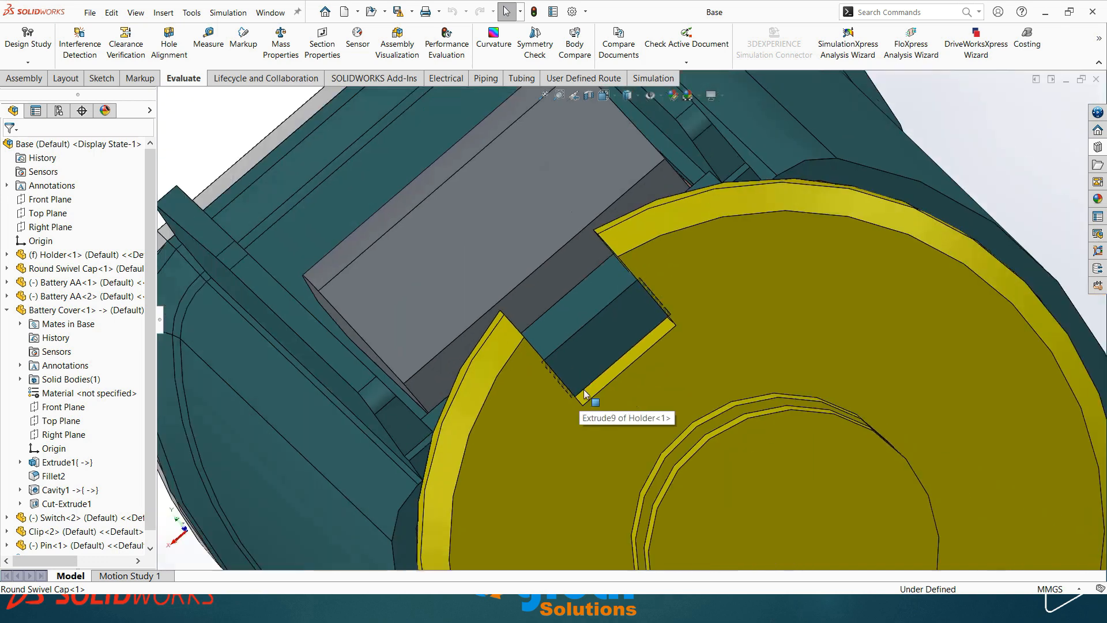
{"action": "scroll", "coordinate": [621, 379], "scroll_direction": "up", "scroll_amount": 5}
{"action": "scroll", "coordinate": [624, 329], "scroll_direction": "down", "scroll_amount": 5}
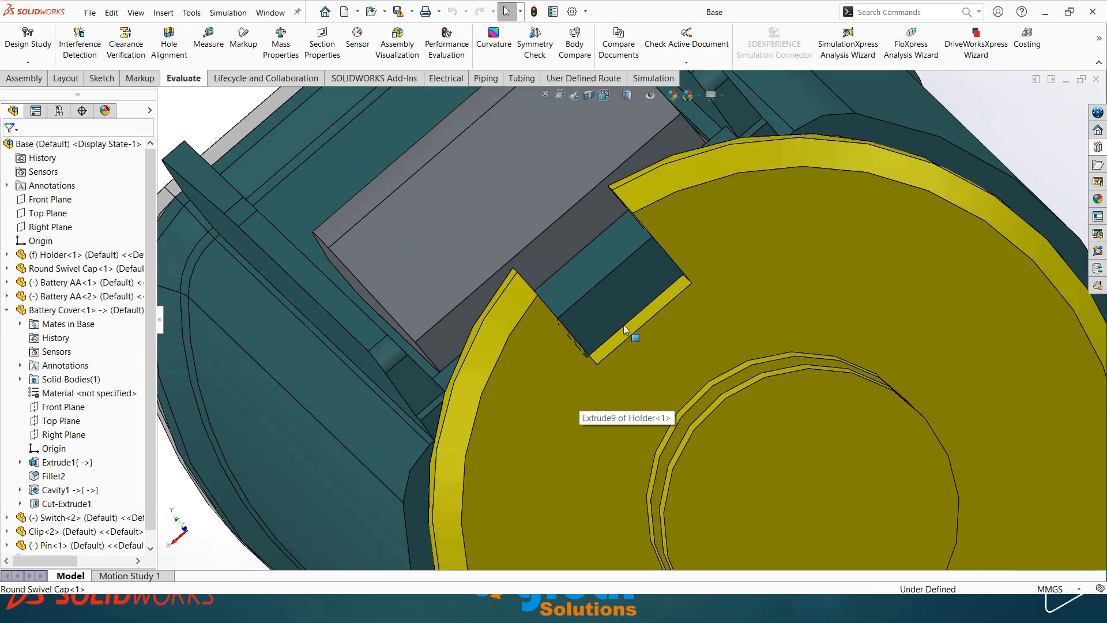
Set the width dimension of the Holder's tab inside the swivel cap notch to 5 mm
{"action": "left_click", "coordinate": [617, 292]}
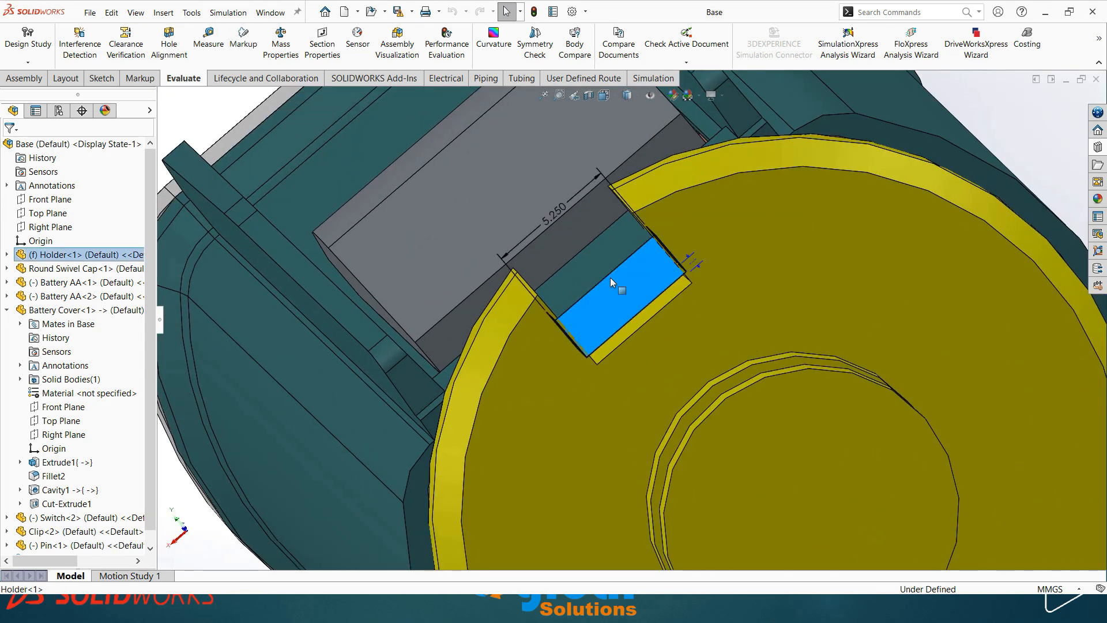
{"action": "middle_click_drag", "start_coordinate": [566, 261], "coordinate": [455, 158]}
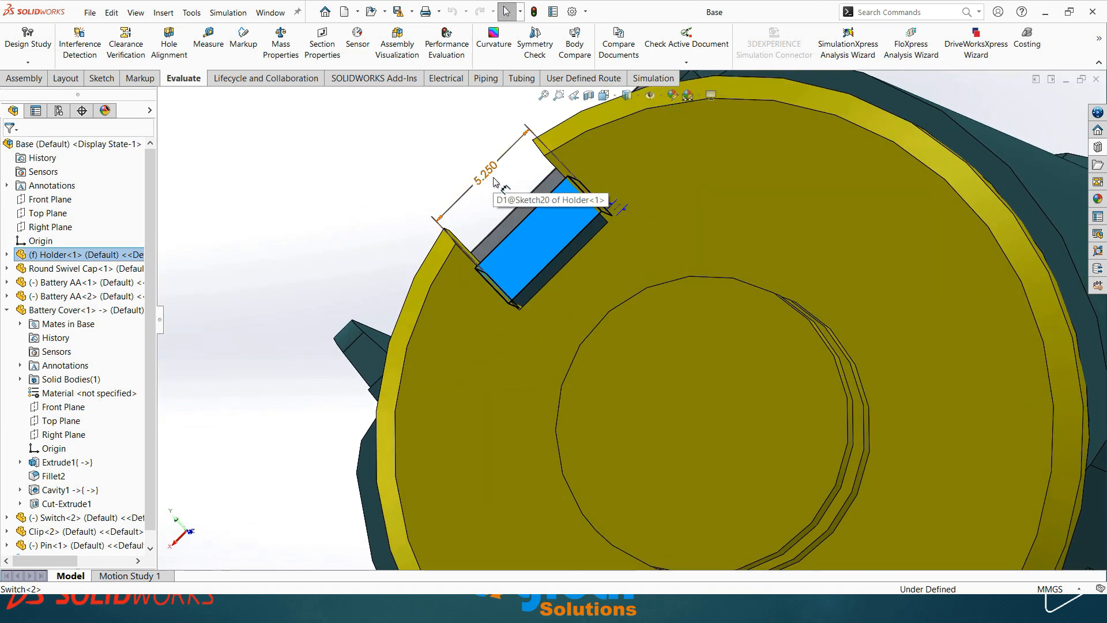
{"action": "scroll", "coordinate": [508, 188], "scroll_direction": "down", "scroll_amount": 6}
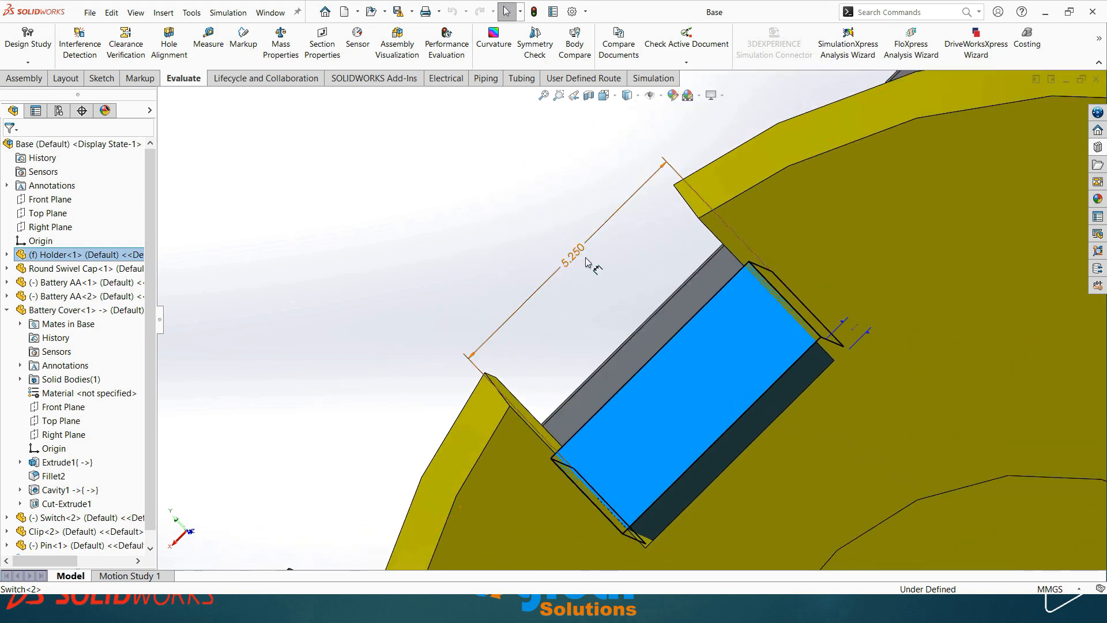
{"action": "double_click", "coordinate": [590, 264]}
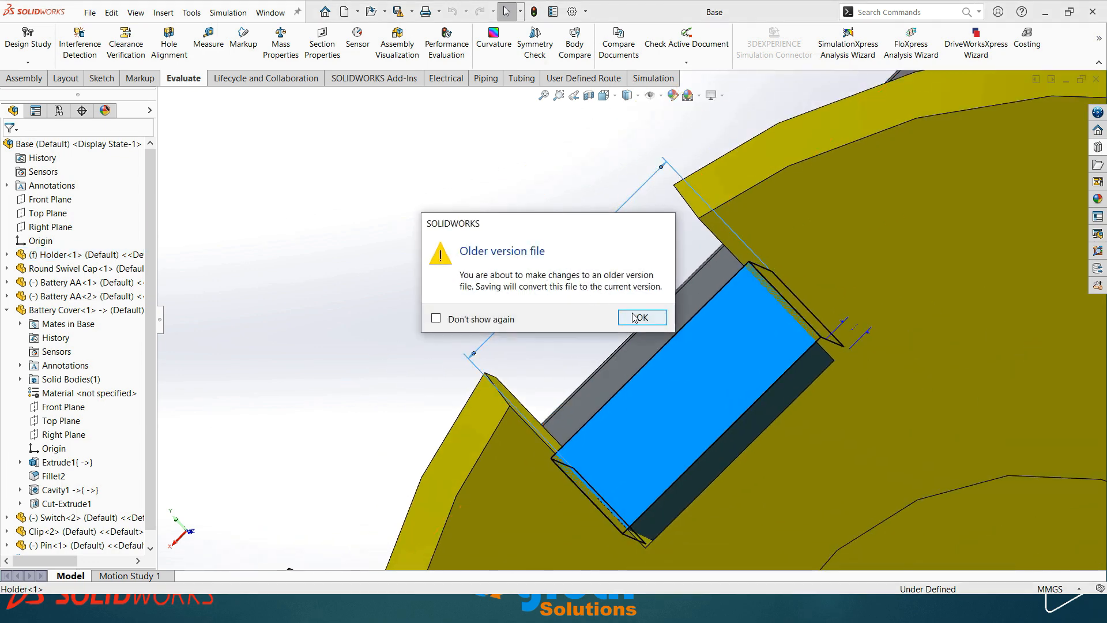
{"action": "left_click", "coordinate": [634, 318]}
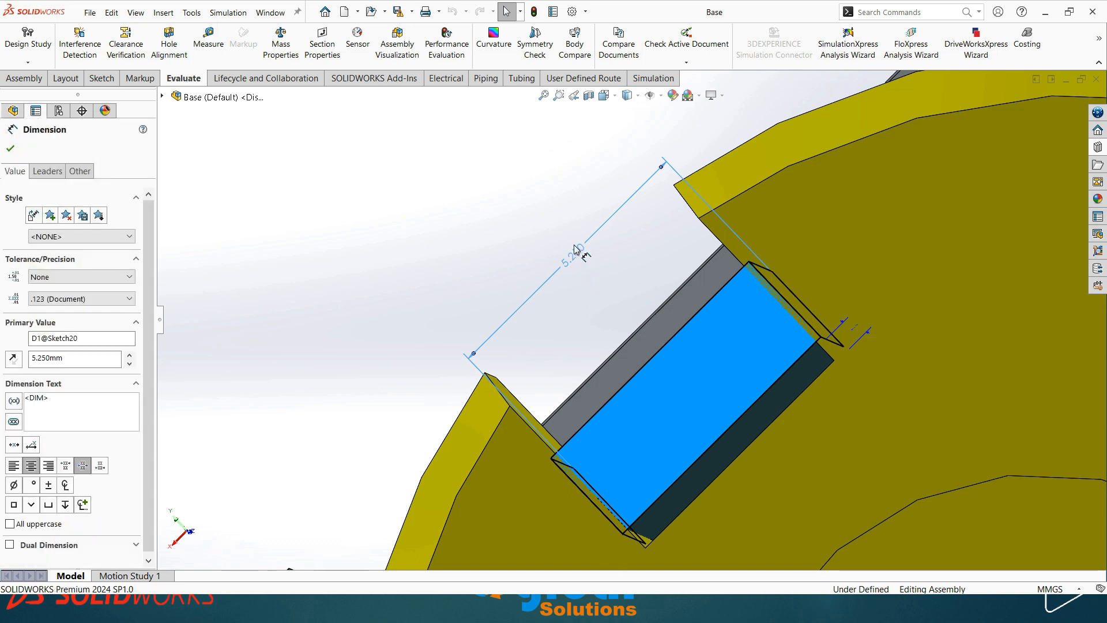
{"action": "left_click_drag", "start_coordinate": [75, 358], "coordinate": [16, 356]}
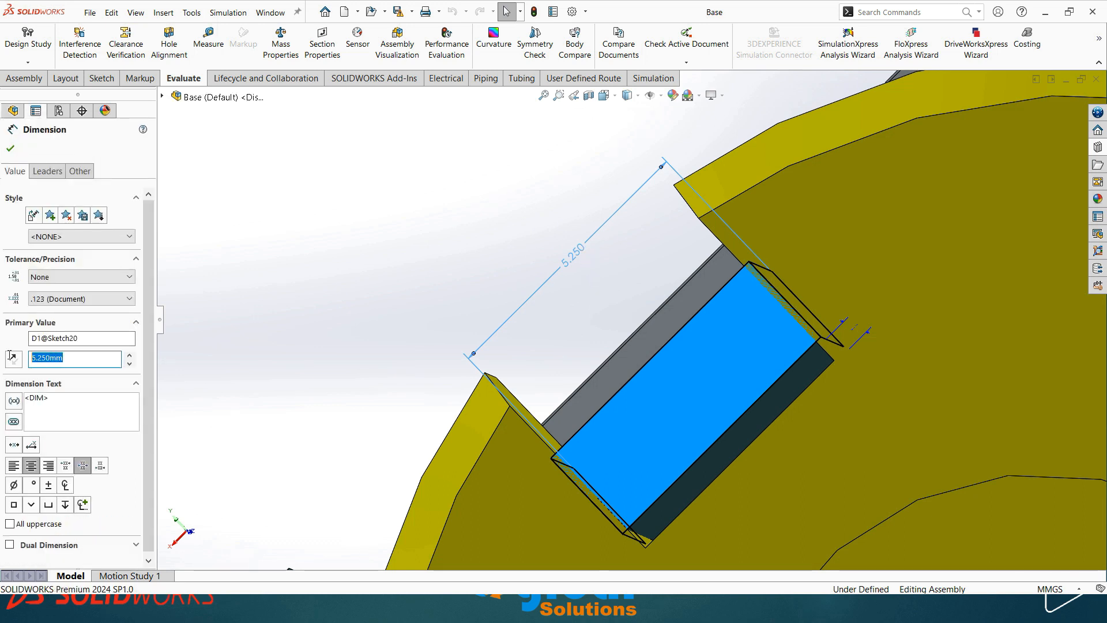
{"action": "type", "text": "5"}
{"action": "key", "text": "Return"}
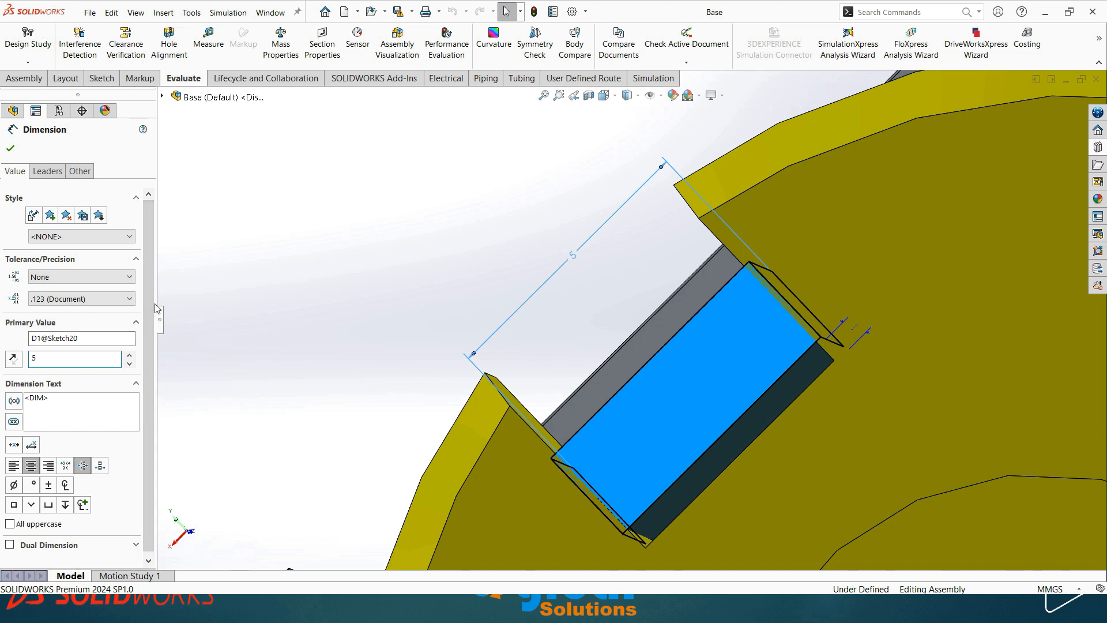
Accept the Holder tab's new dimension and examine how the tab fits in the Round Swivel Cap's notch
{"action": "left_click", "coordinate": [10, 151]}
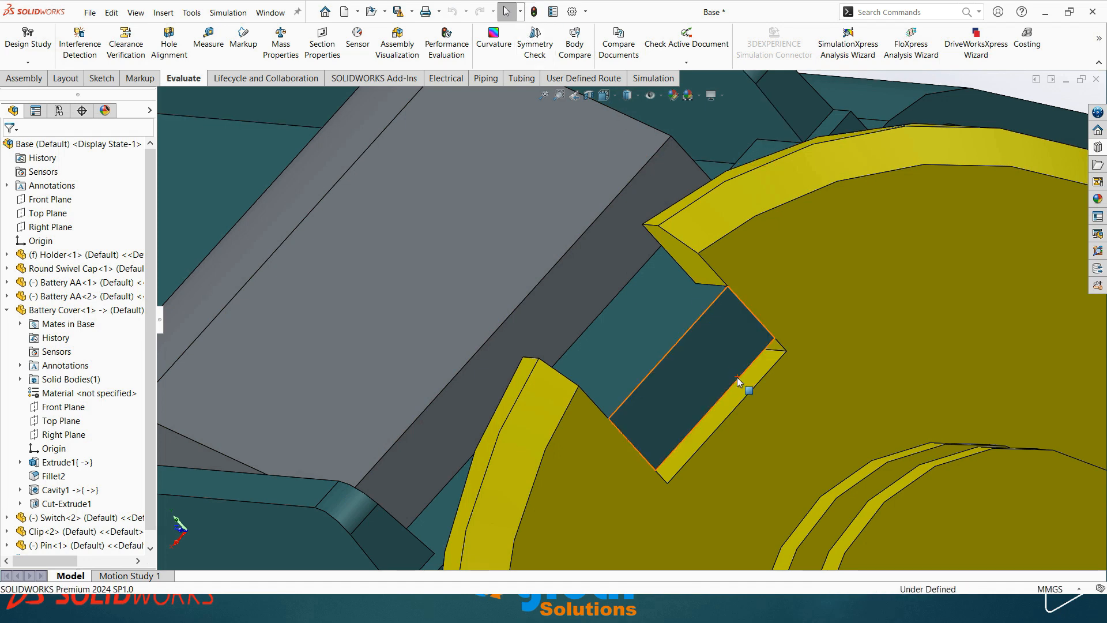
{"action": "middle_click_drag", "start_coordinate": [726, 343], "coordinate": [634, 330]}
{"action": "scroll", "coordinate": [686, 360], "scroll_direction": "up", "scroll_amount": 5}
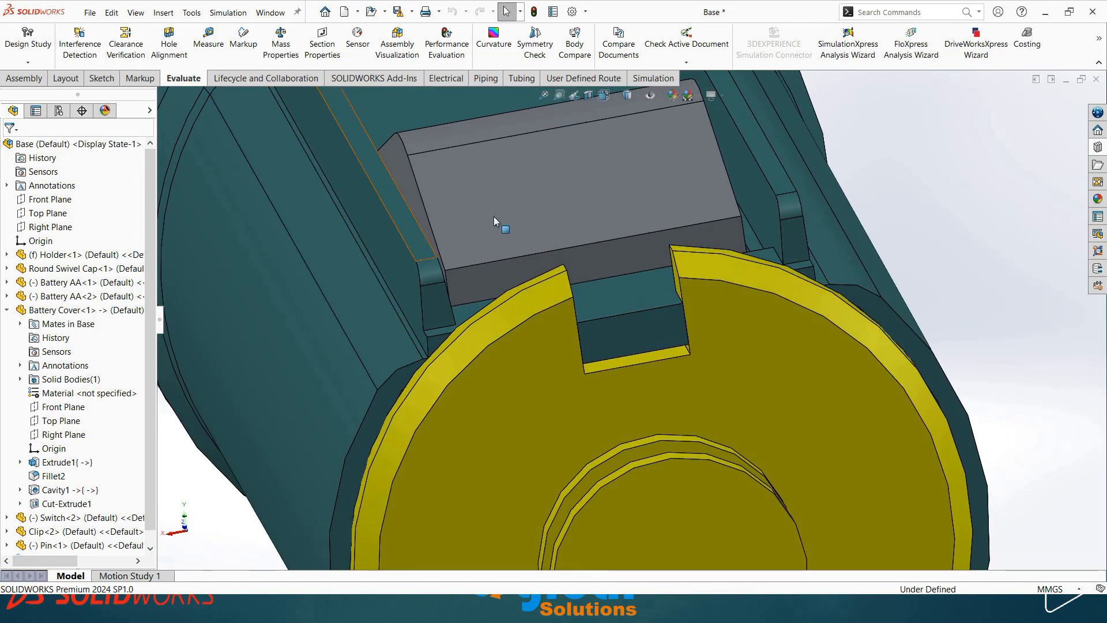
{"action": "scroll", "coordinate": [535, 358], "scroll_direction": "up", "scroll_amount": 3}
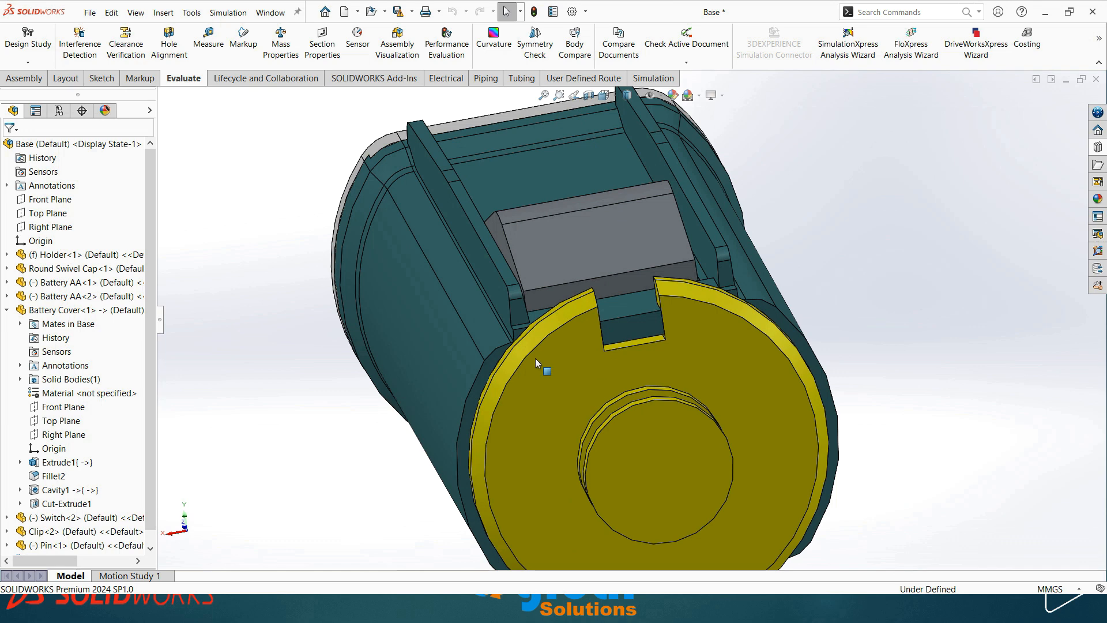
Run Interference Detection on the Base assembly, inspect the tab in the cap's notch up close, and close the check
{"action": "left_click", "coordinate": [83, 54]}
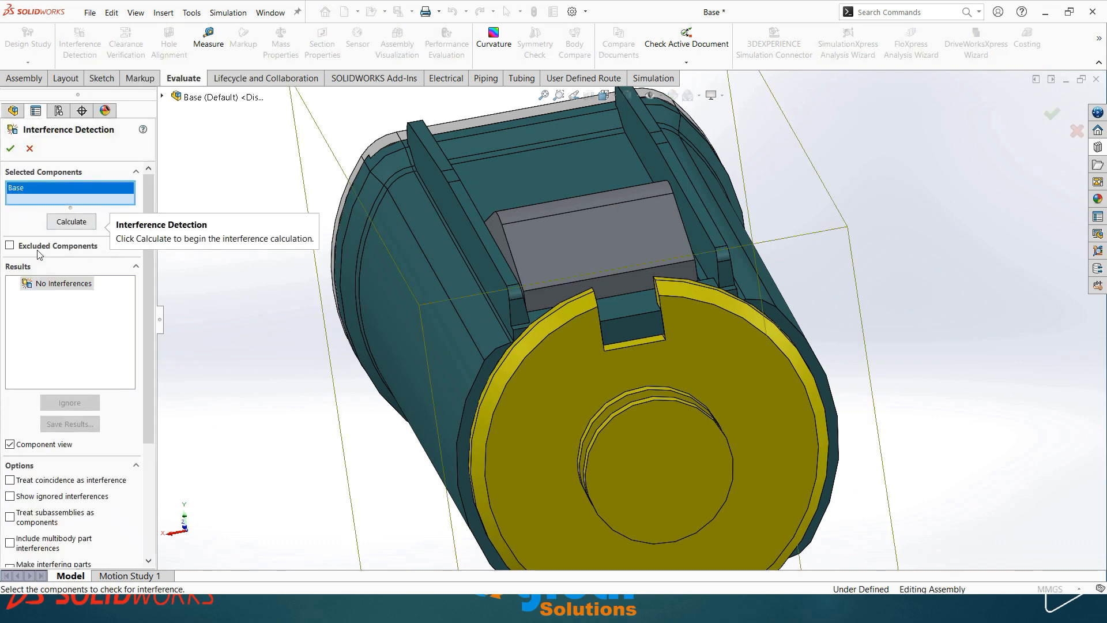
{"action": "left_click", "coordinate": [71, 223]}
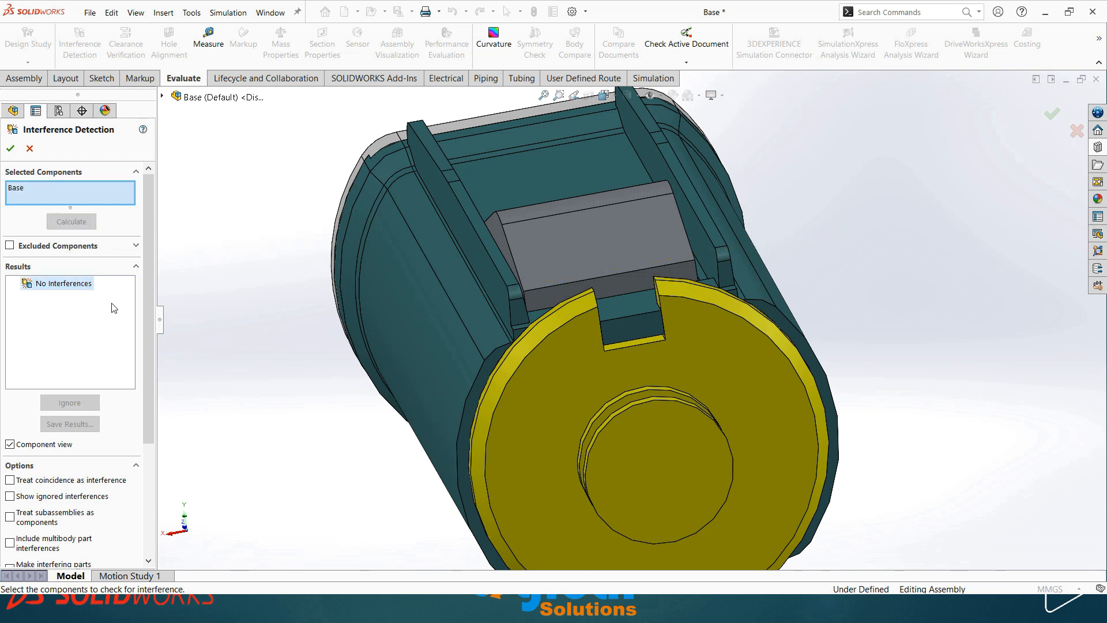
{"action": "scroll", "coordinate": [579, 351], "scroll_direction": "down", "scroll_amount": 1}
{"action": "scroll", "coordinate": [631, 287], "scroll_direction": "down", "scroll_amount": 8}
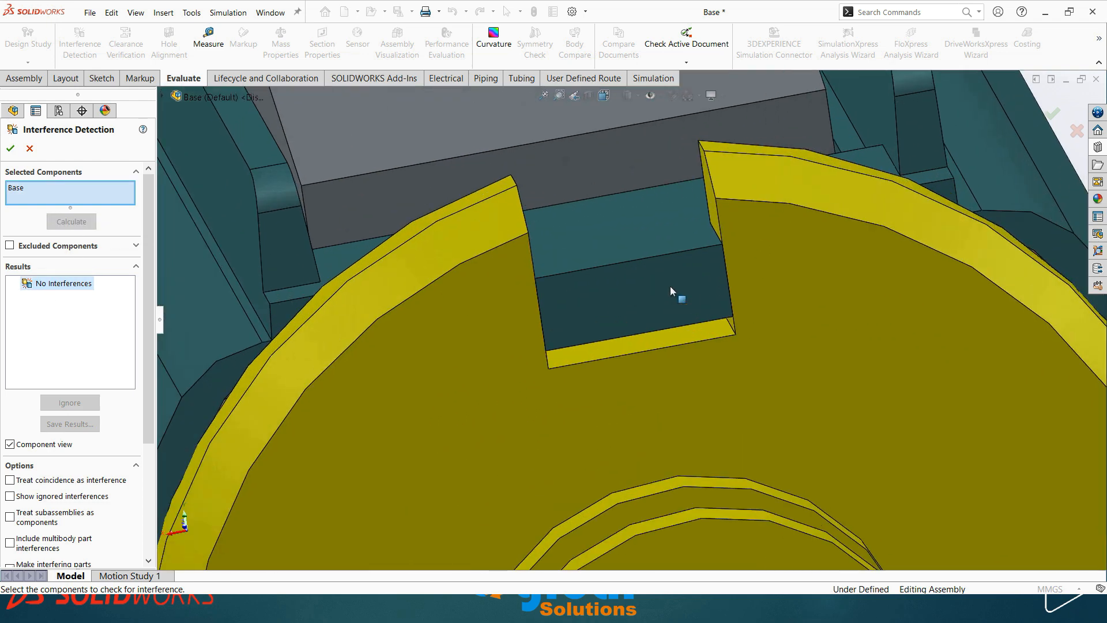
{"action": "scroll", "coordinate": [623, 286], "scroll_direction": "up", "scroll_amount": 5}
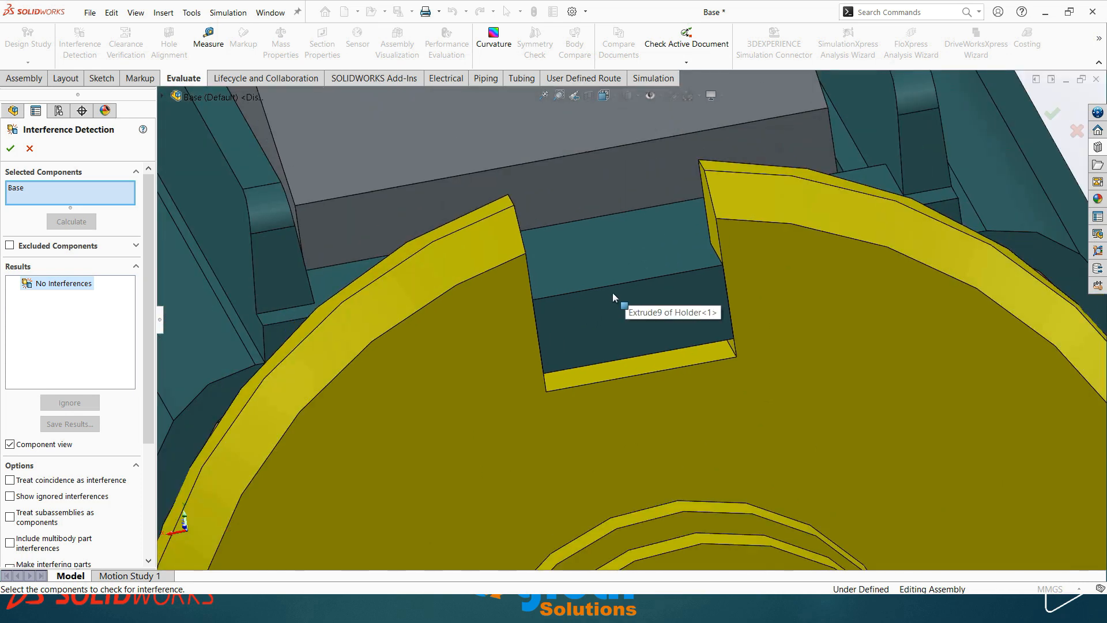
{"action": "left_click", "coordinate": [11, 150]}
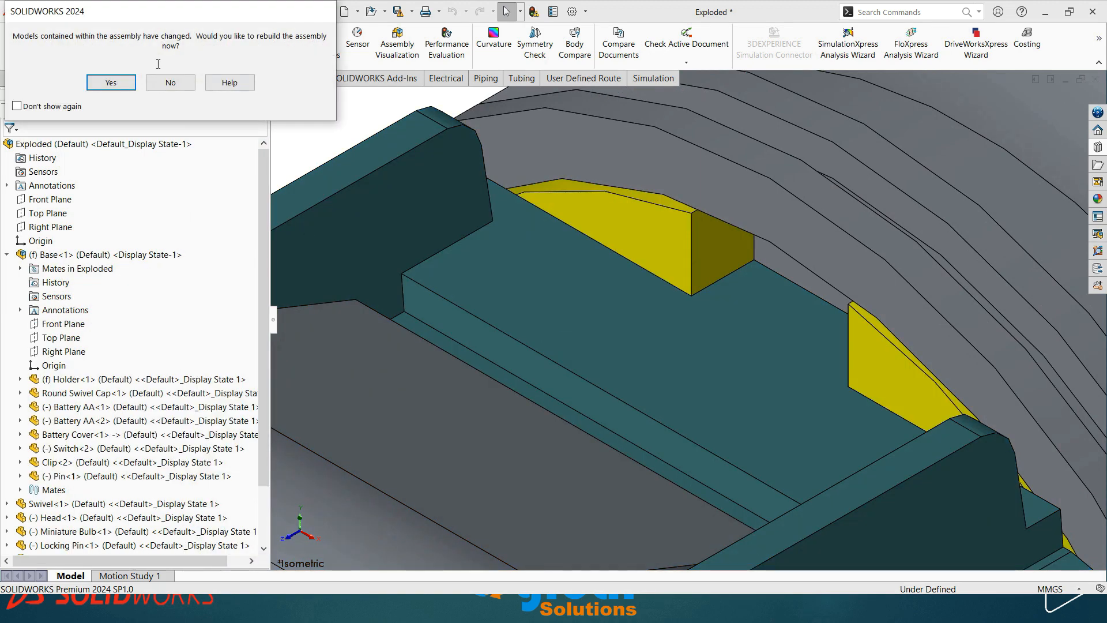
Rebuild the Exploded top-level assembly with the changed Base and view the whole flashlight
{"action": "left_click", "coordinate": [109, 80]}
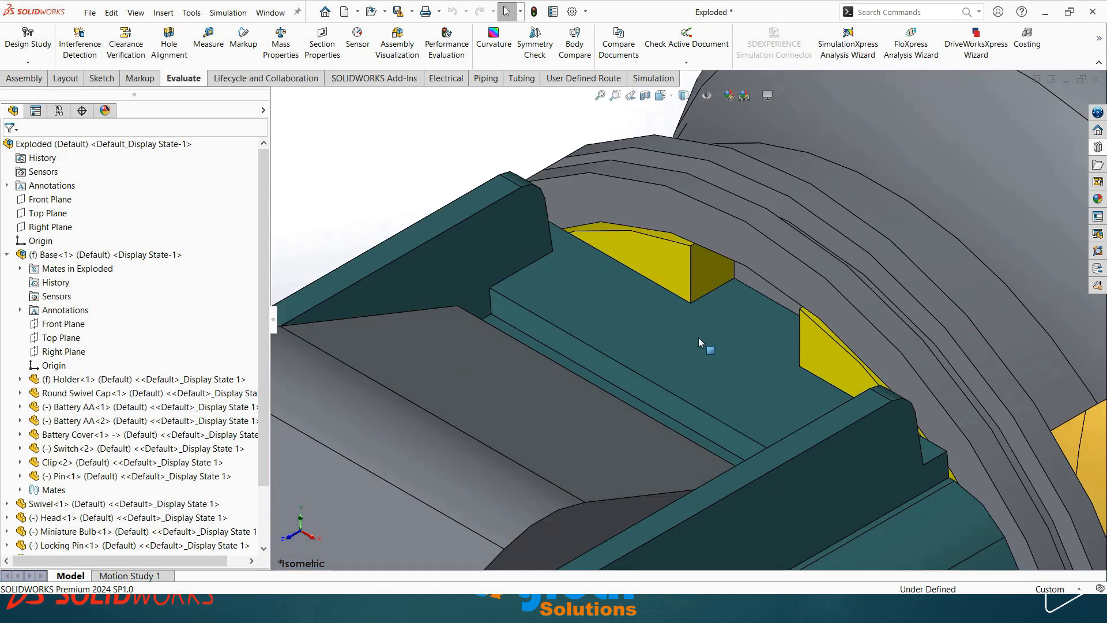
{"action": "middle_click_drag", "start_coordinate": [651, 319], "coordinate": [694, 328]}
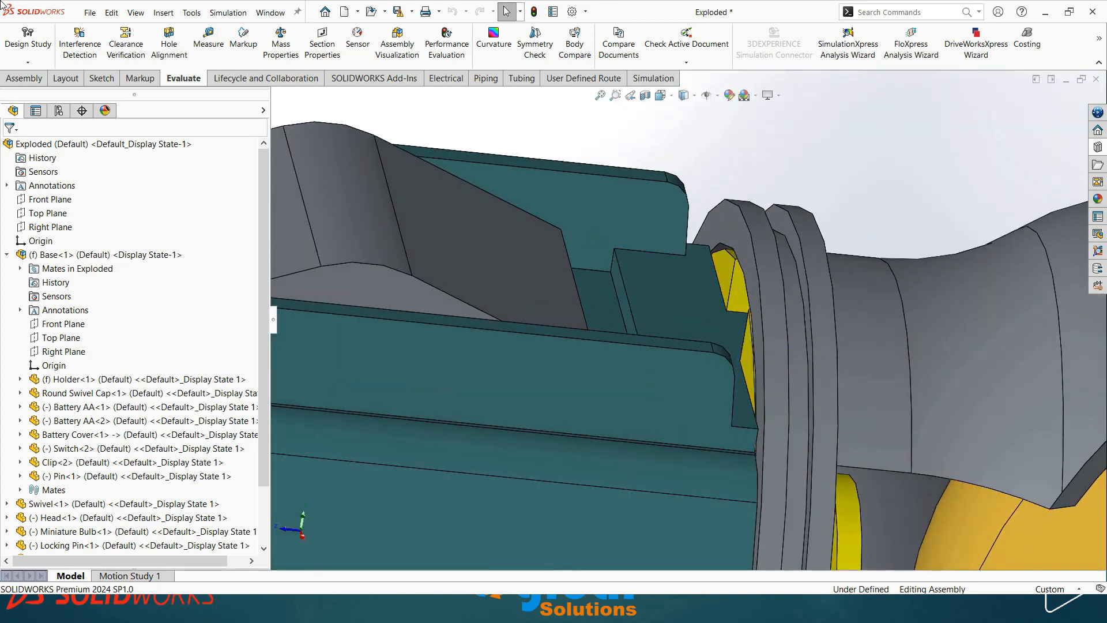
{"action": "scroll", "coordinate": [676, 422], "scroll_direction": "up", "scroll_amount": 5}
{"action": "left_click_drag", "start_coordinate": [630, 397], "coordinate": [539, 398]}
{"action": "scroll", "coordinate": [539, 398], "scroll_direction": "up", "scroll_amount": 1}
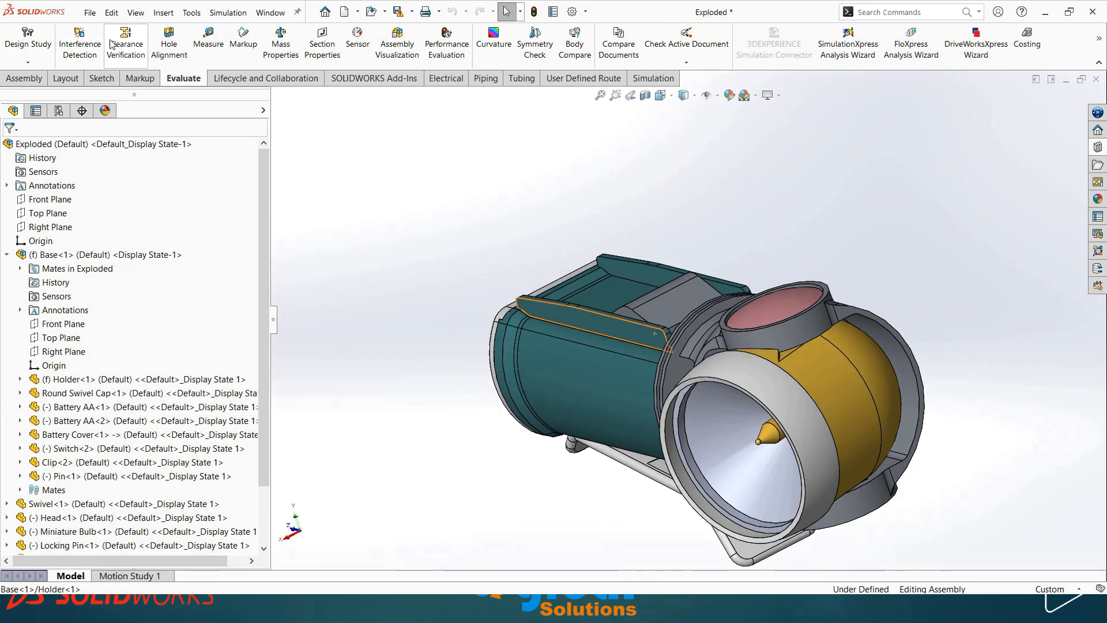
Run Interference Detection on the entire Exploded assembly and look over the flashlight model
{"action": "left_click", "coordinate": [86, 44]}
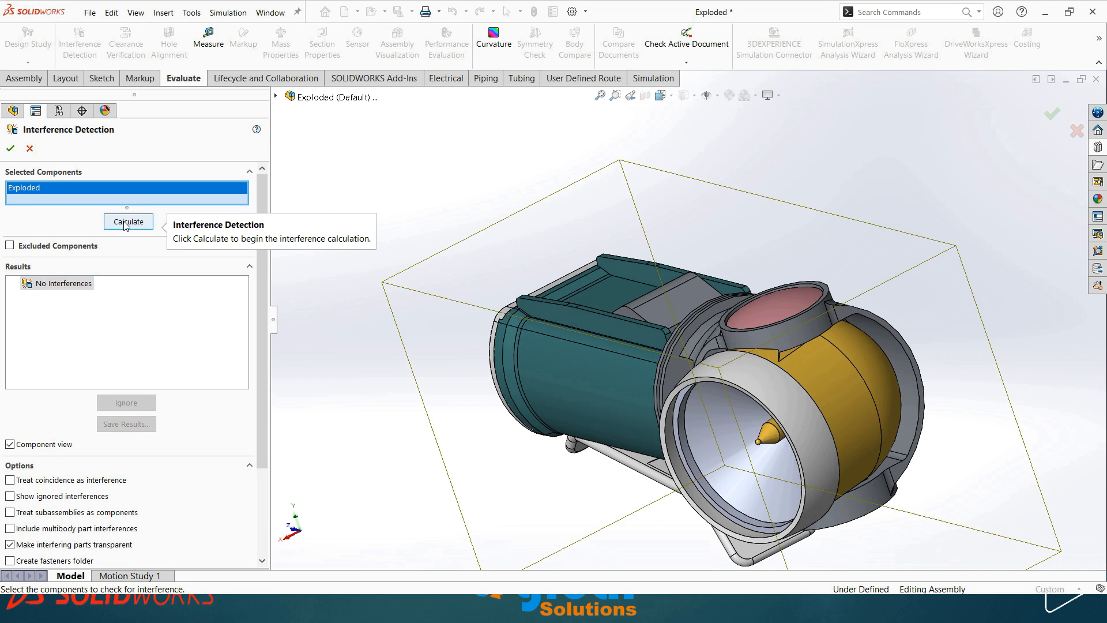
{"action": "left_click", "coordinate": [127, 222]}
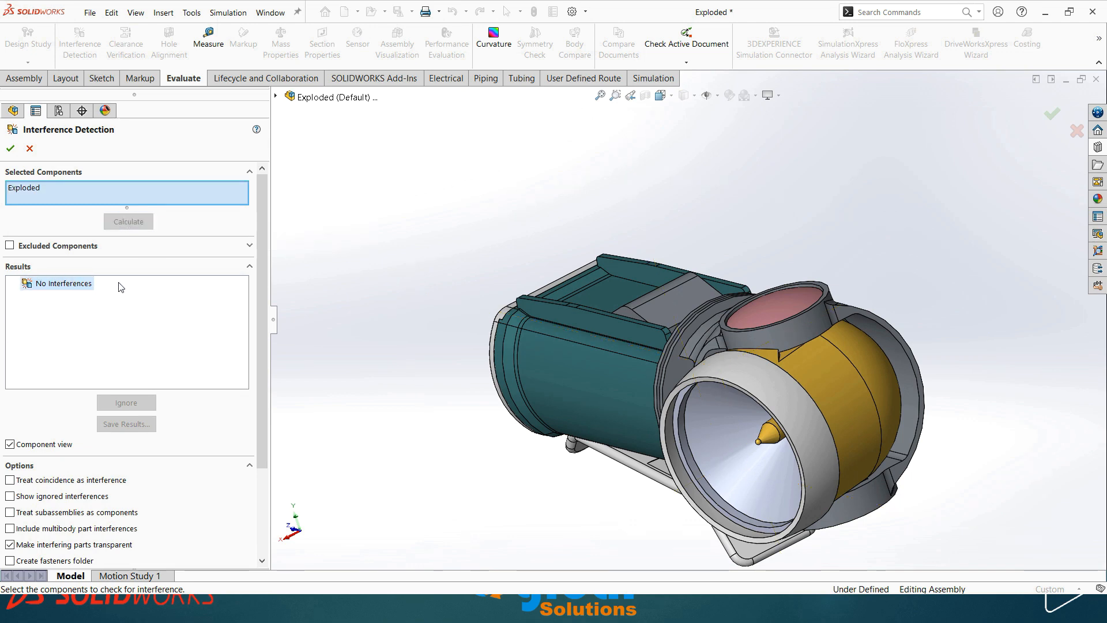
{"action": "middle_click_drag", "start_coordinate": [513, 335], "coordinate": [542, 327]}
{"action": "scroll", "coordinate": [503, 342], "scroll_direction": "up", "scroll_amount": 5}
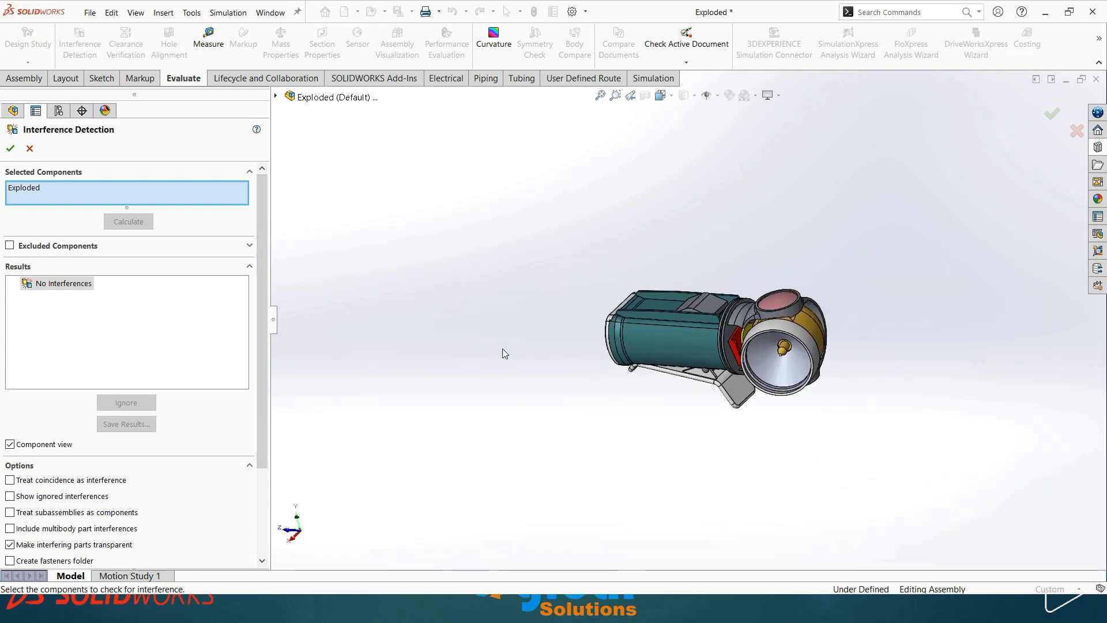
Recalculate the interferences with Treat coincidence as interference enabled and look through the listed components
{"action": "left_click_drag", "start_coordinate": [262, 182], "coordinate": [274, 278]}
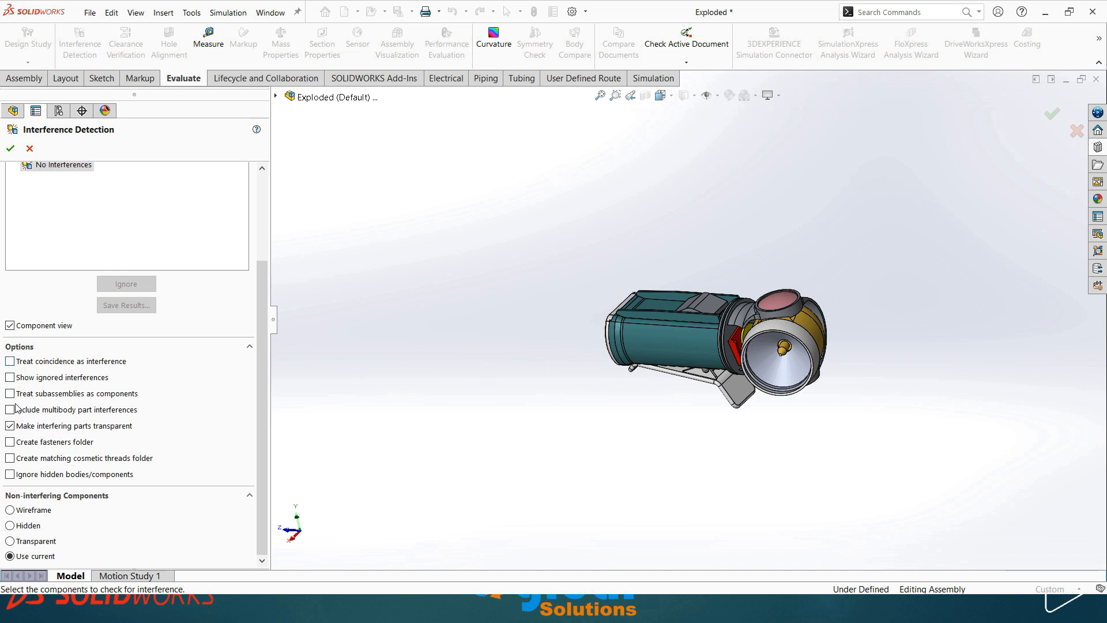
{"action": "left_click", "coordinate": [10, 361]}
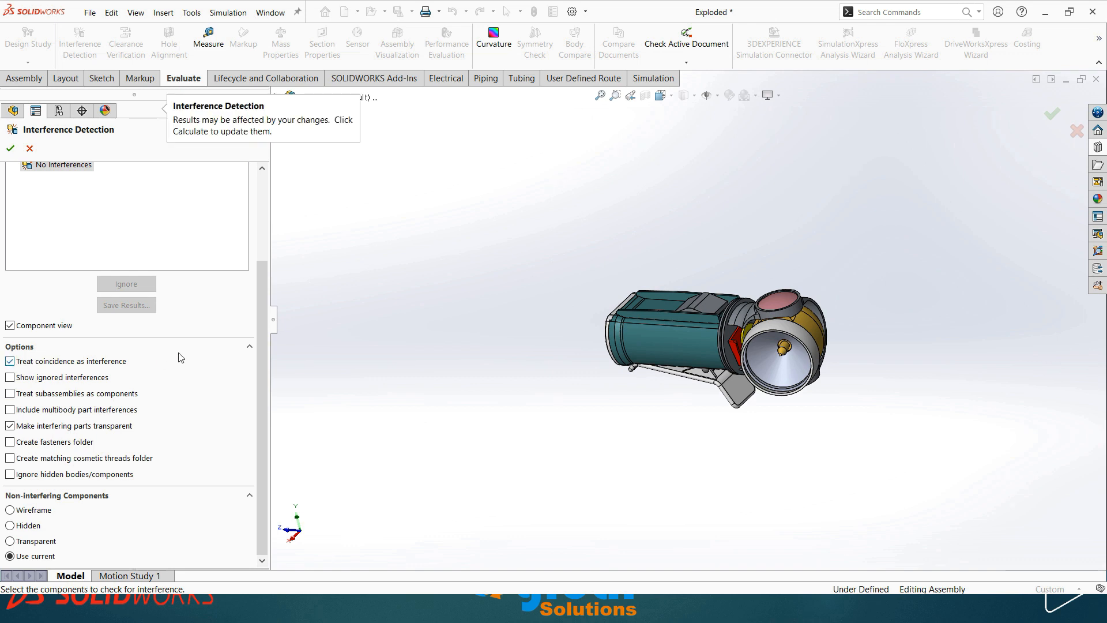
{"action": "left_click_drag", "start_coordinate": [265, 299], "coordinate": [279, 205]}
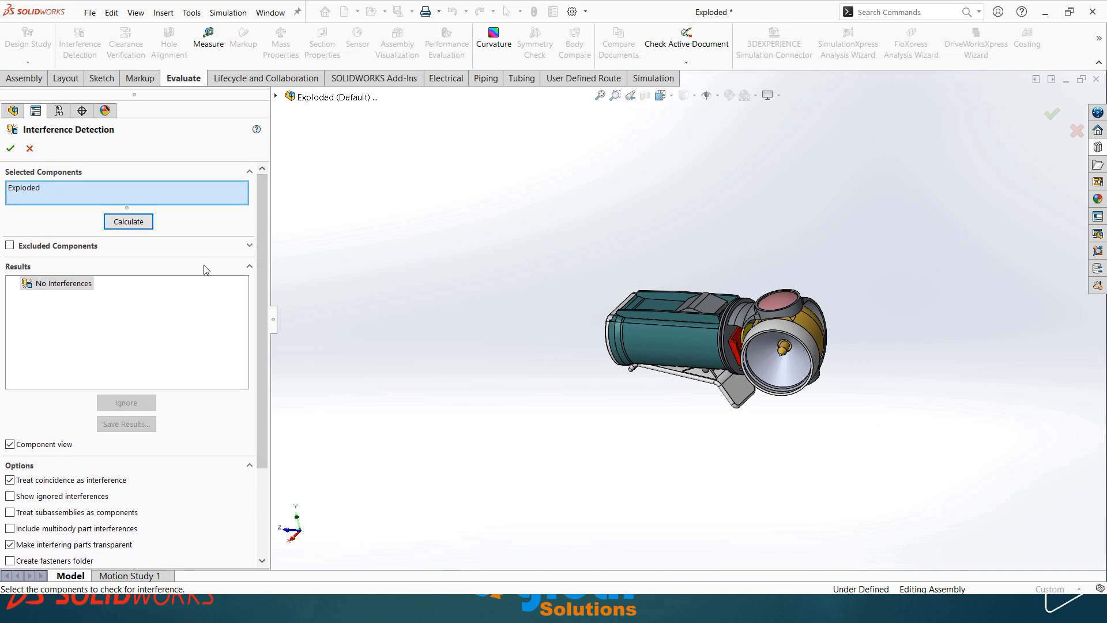
{"action": "left_click", "coordinate": [128, 221]}
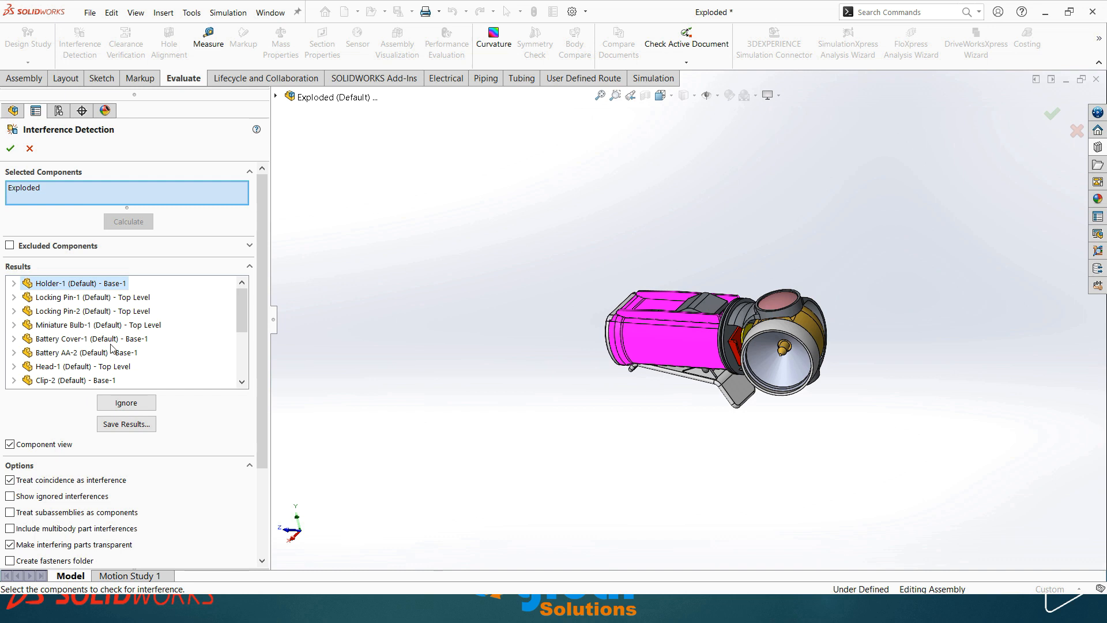
{"action": "mouse_move", "coordinate": [240, 301]}
{"action": "left_mouse_down"}
{"action": "mouse_move", "coordinate": [243, 323]}
{"action": "mouse_move", "coordinate": [245, 295]}
{"action": "left_mouse_up"}
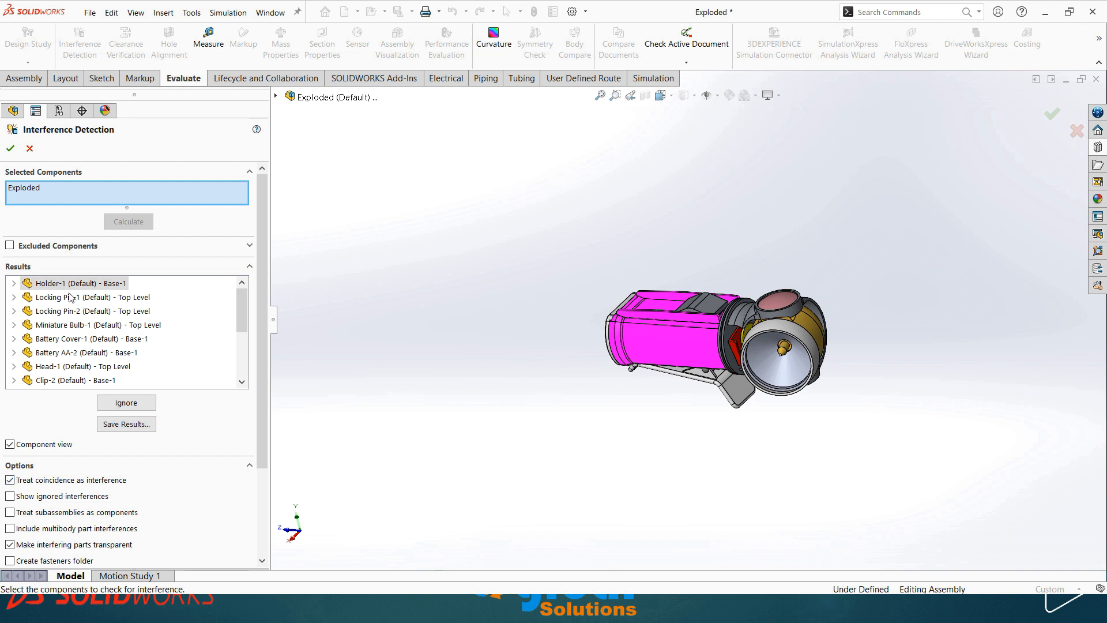
{"action": "scroll", "coordinate": [65, 324], "scroll_direction": "down", "scroll_amount": 4}
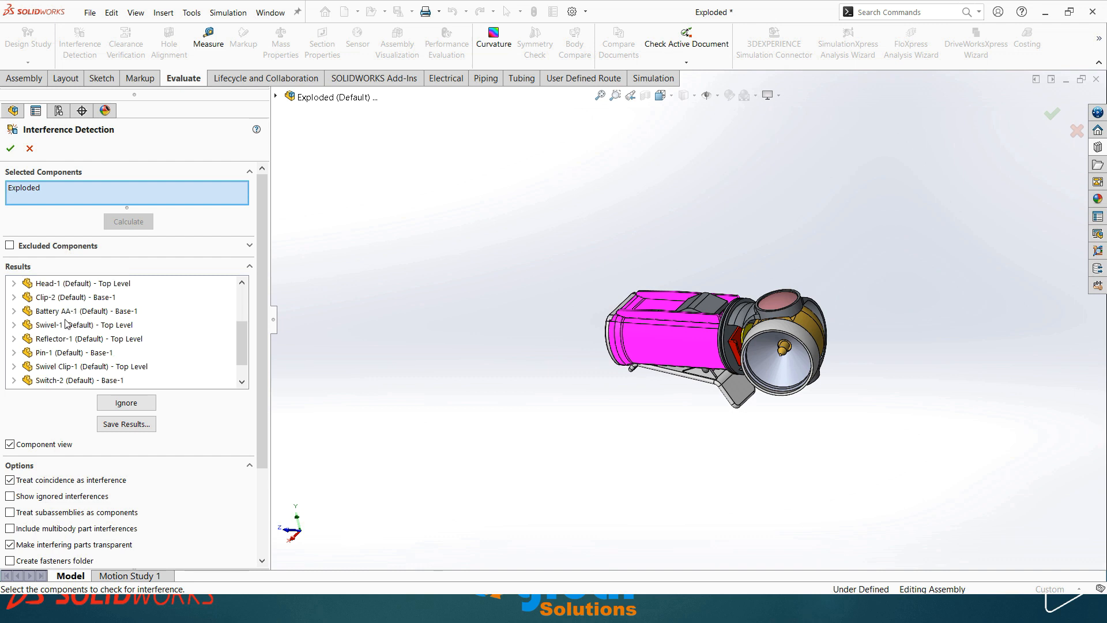
Recalculate the interferences with Treat coincidence as interference turned off, and enable Treat subassemblies as components
{"action": "left_click", "coordinate": [9, 480]}
{"action": "left_click", "coordinate": [130, 222]}
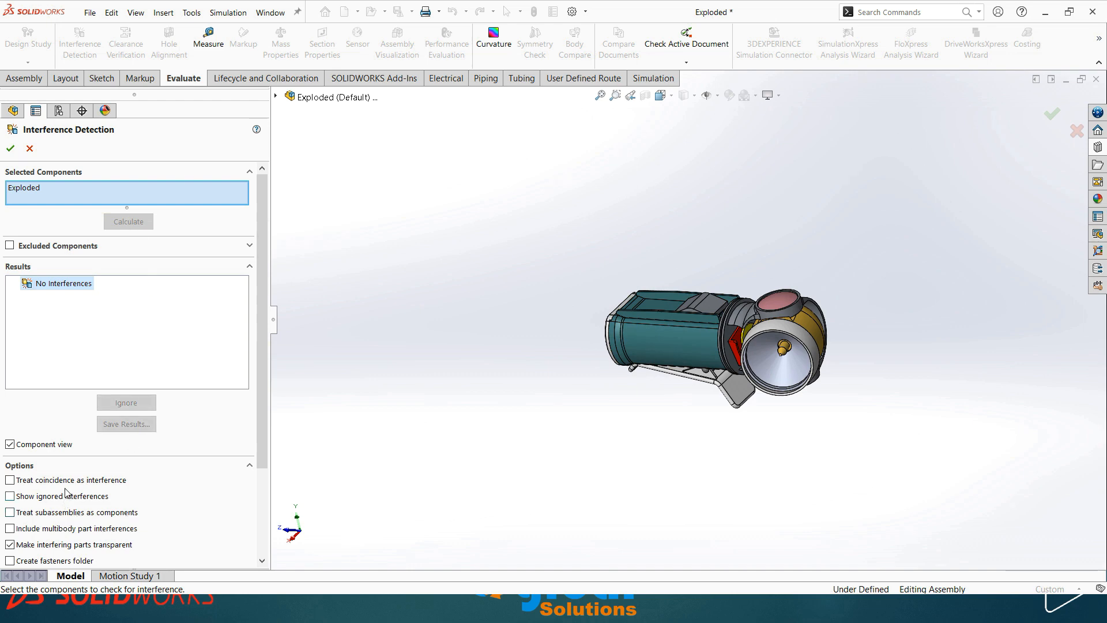
{"action": "left_click_drag", "start_coordinate": [258, 317], "coordinate": [267, 389]}
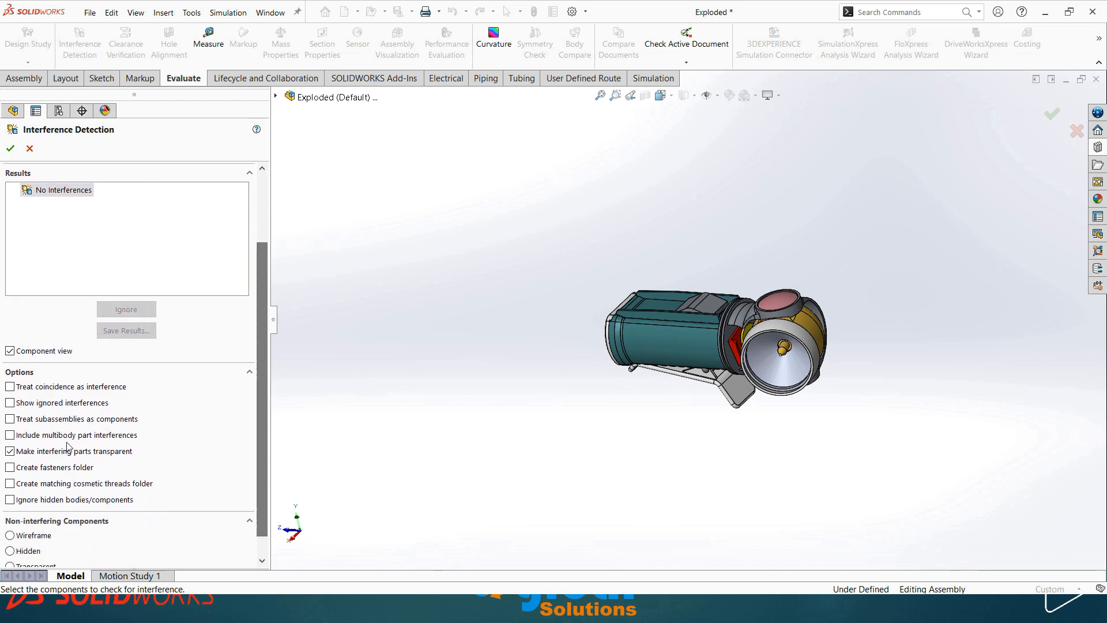
{"action": "left_click", "coordinate": [10, 420]}
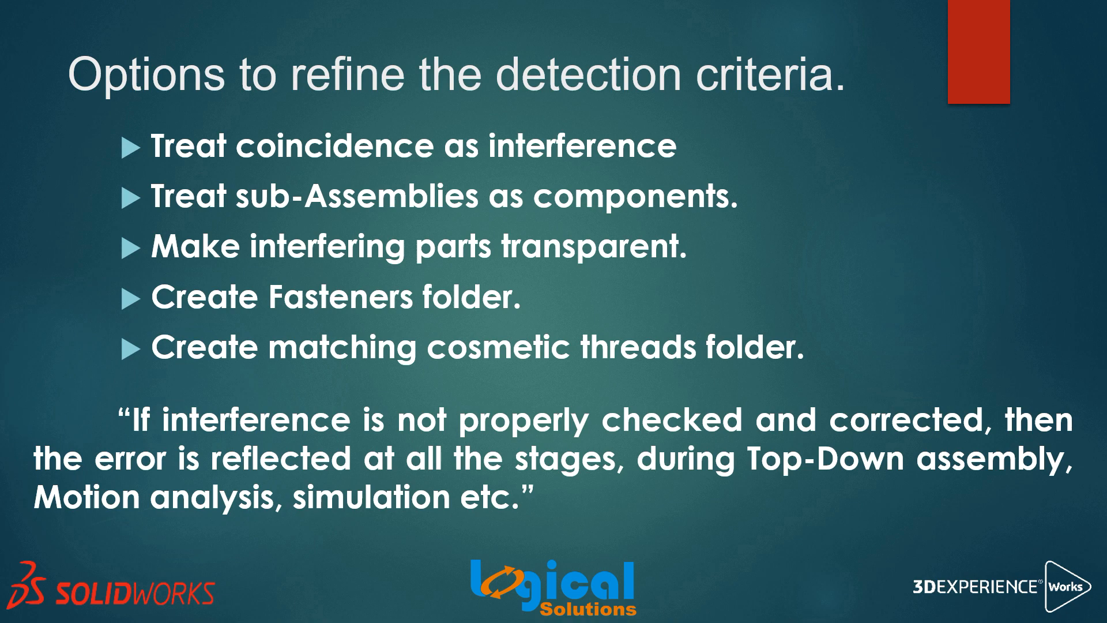
Switch to the L plate nut bolt Assembly in SOLIDWORKS and examine the cosmetic threads under both L plates' dowel hole features
{"action": "key", "text": "alt+Tab"}
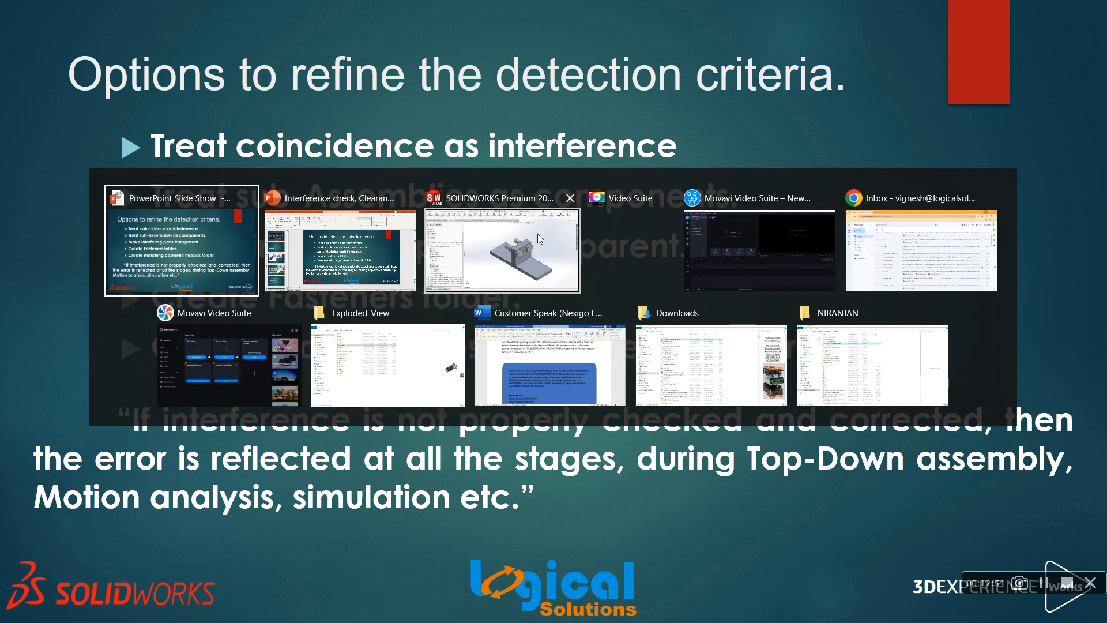
{"action": "left_click", "coordinate": [496, 245]}
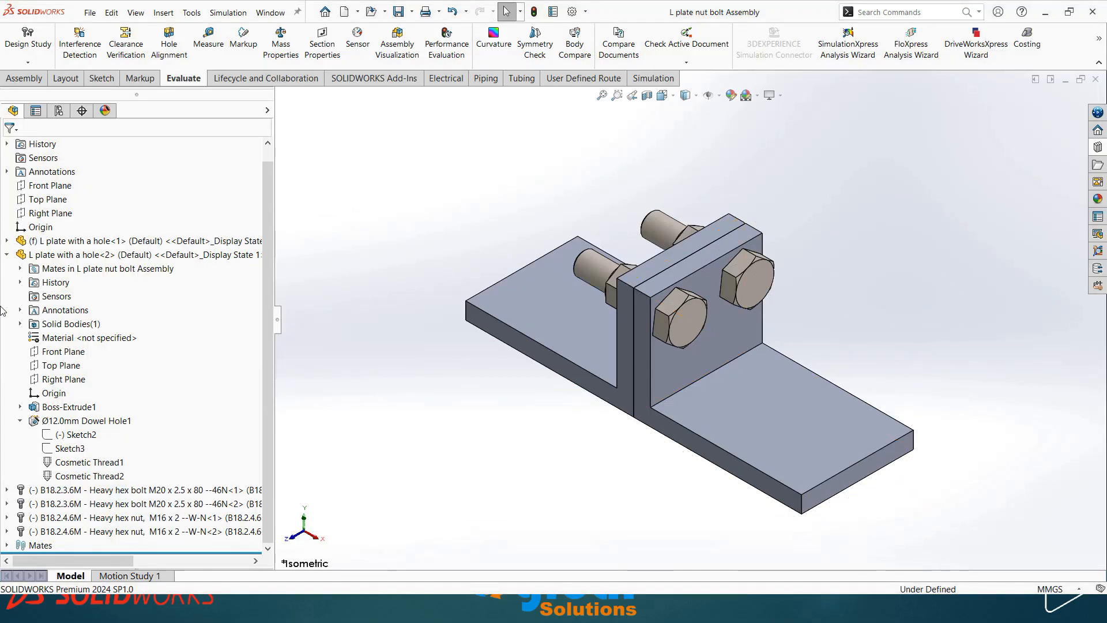
{"action": "left_click", "coordinate": [6, 254]}
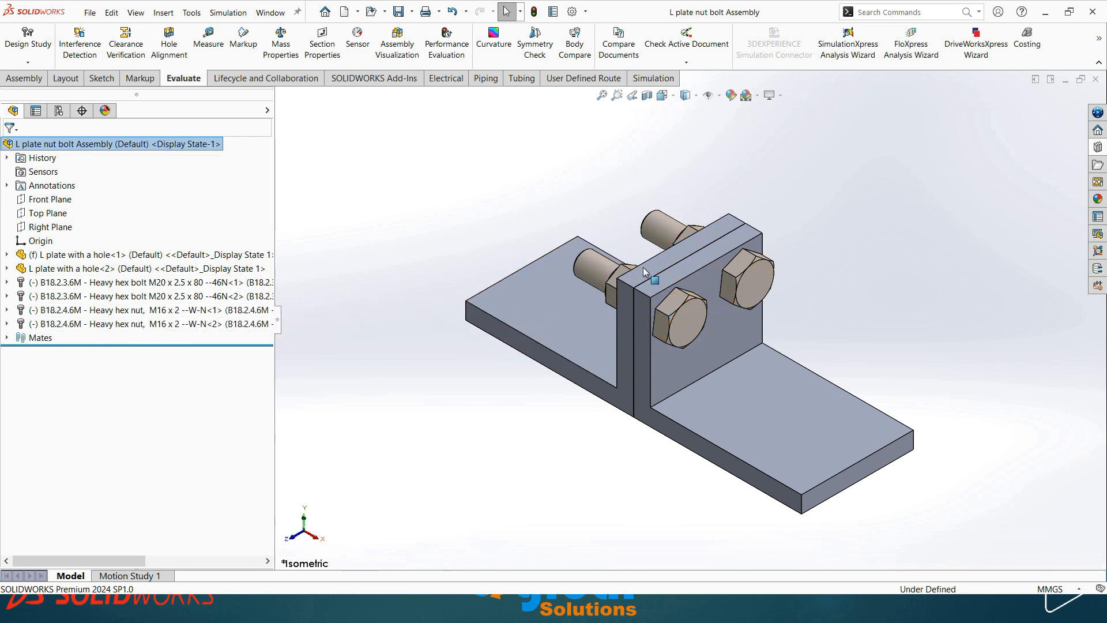
{"action": "left_click", "coordinate": [7, 254]}
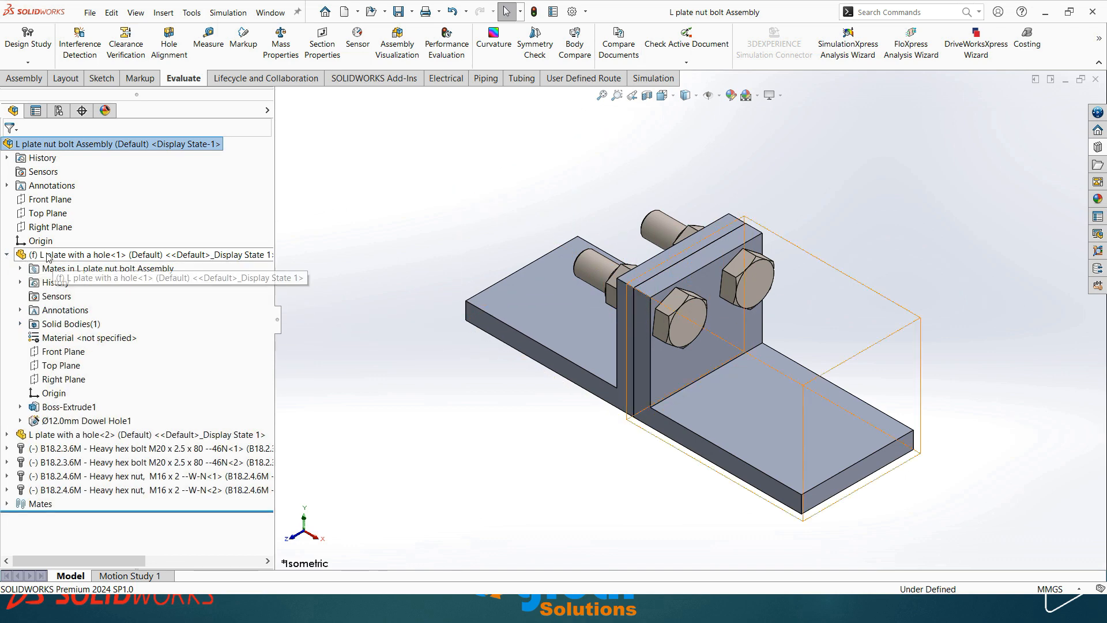
{"action": "left_click", "coordinate": [20, 421]}
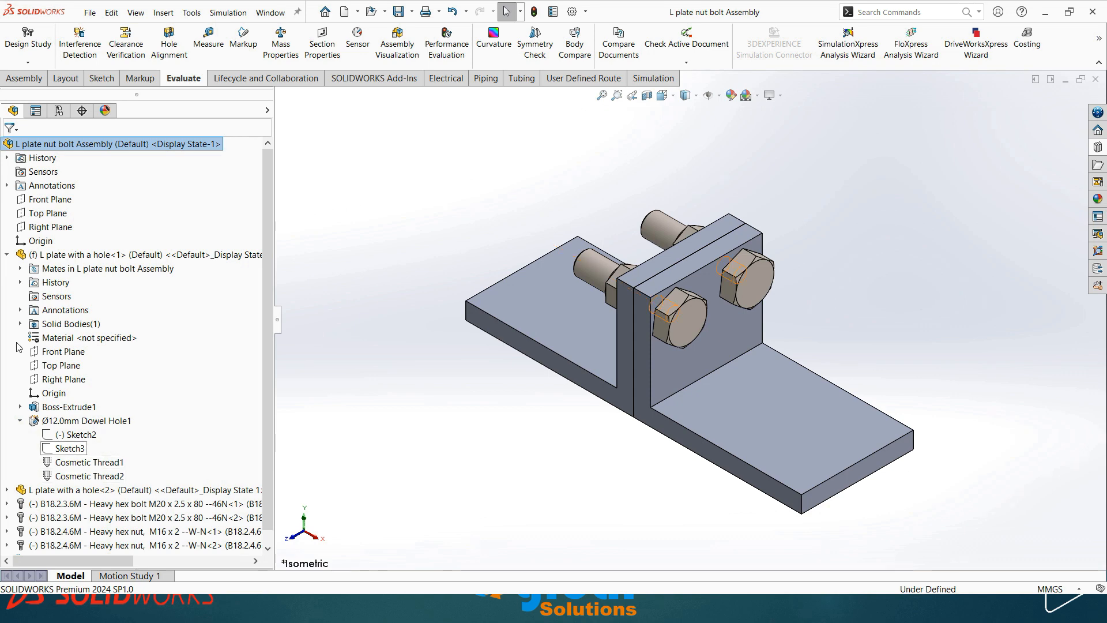
{"action": "left_click", "coordinate": [7, 254]}
{"action": "left_click", "coordinate": [7, 268]}
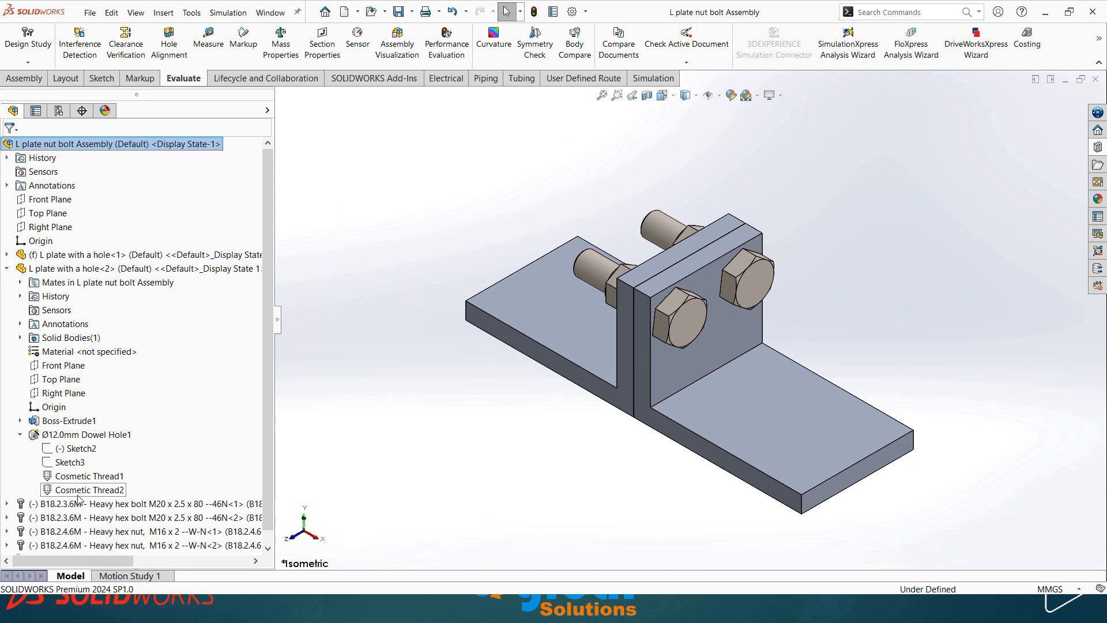
{"action": "left_click", "coordinate": [7, 268]}
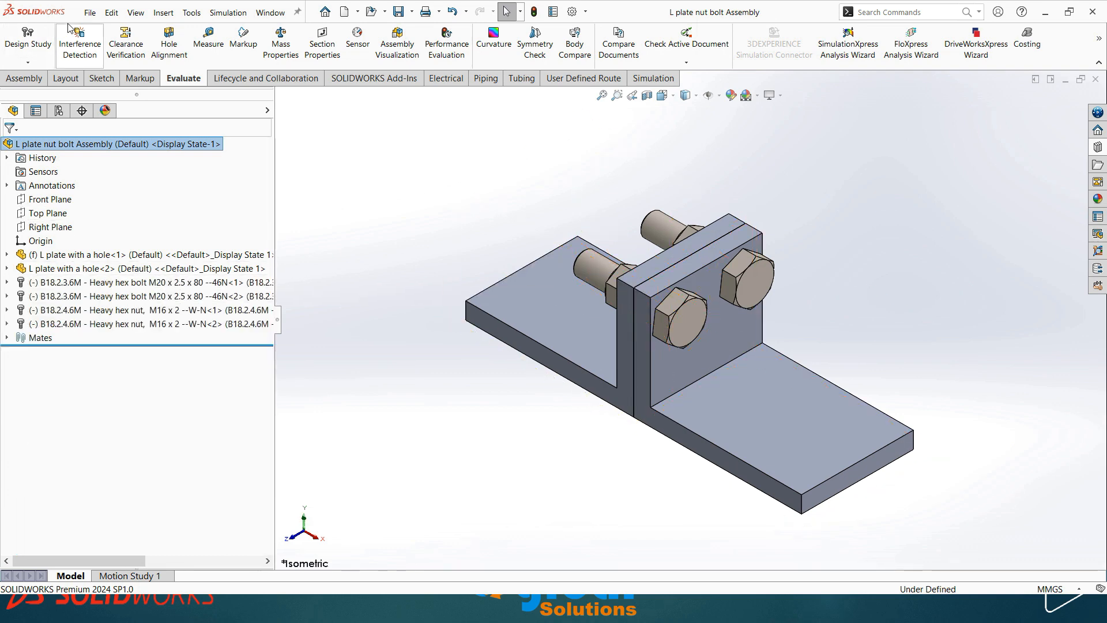
Run Interference Detection on the L plate assembly with Create fasteners folder and Create matching cosmetic threads folder enabled
{"action": "left_click", "coordinate": [94, 45]}
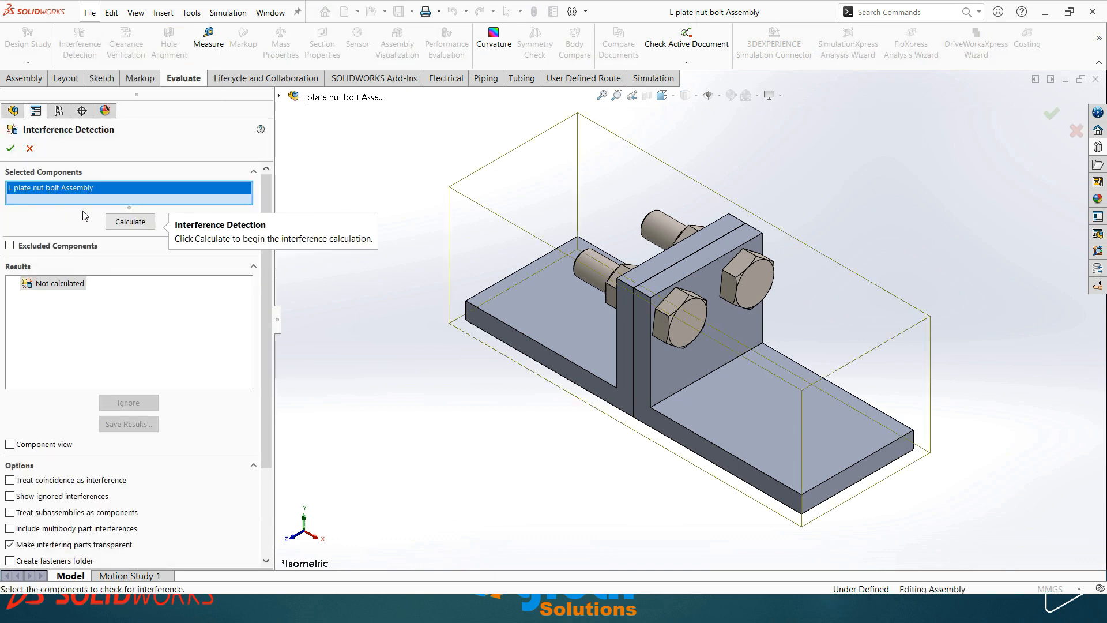
{"action": "left_click_drag", "start_coordinate": [262, 272], "coordinate": [266, 351]}
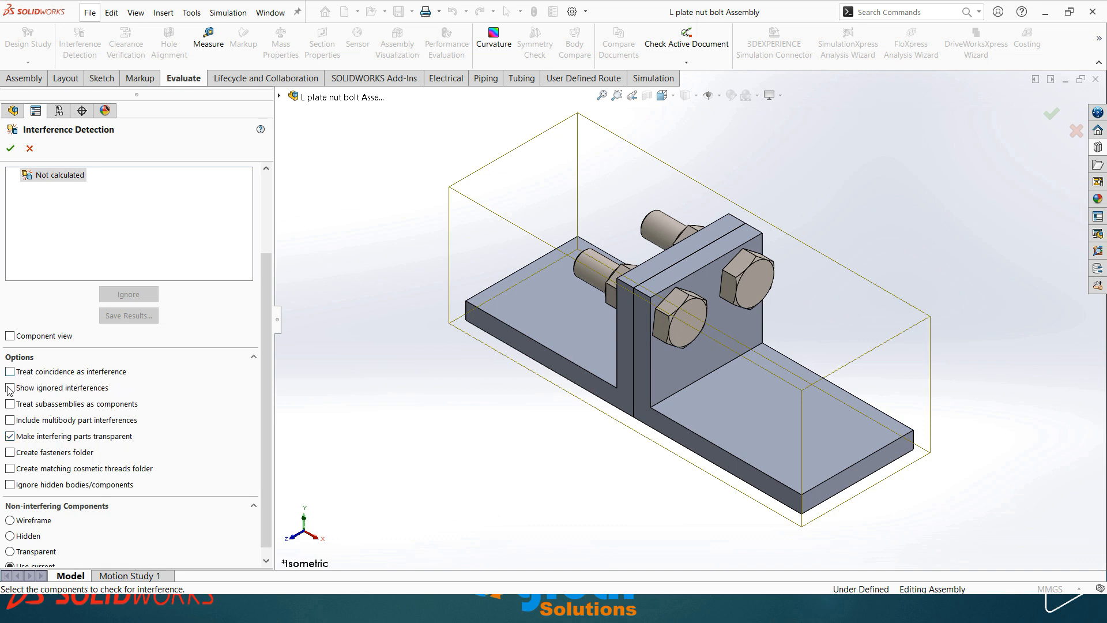
{"action": "left_click", "coordinate": [10, 453]}
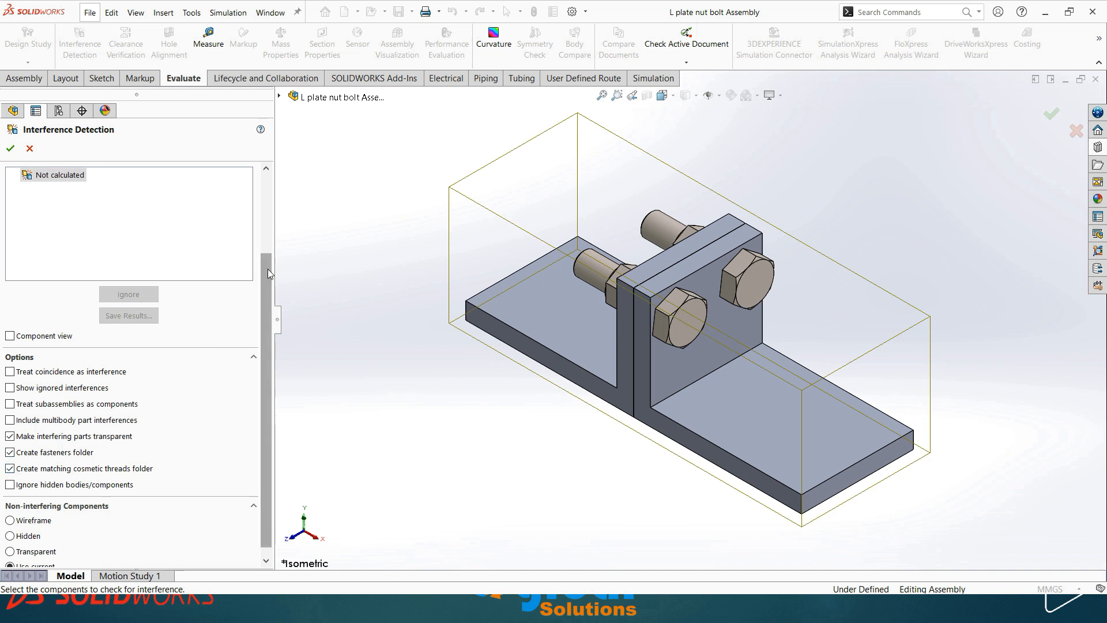
{"action": "scroll", "coordinate": [267, 269], "scroll_direction": "up", "scroll_amount": 4}
{"action": "left_click", "coordinate": [136, 223]}
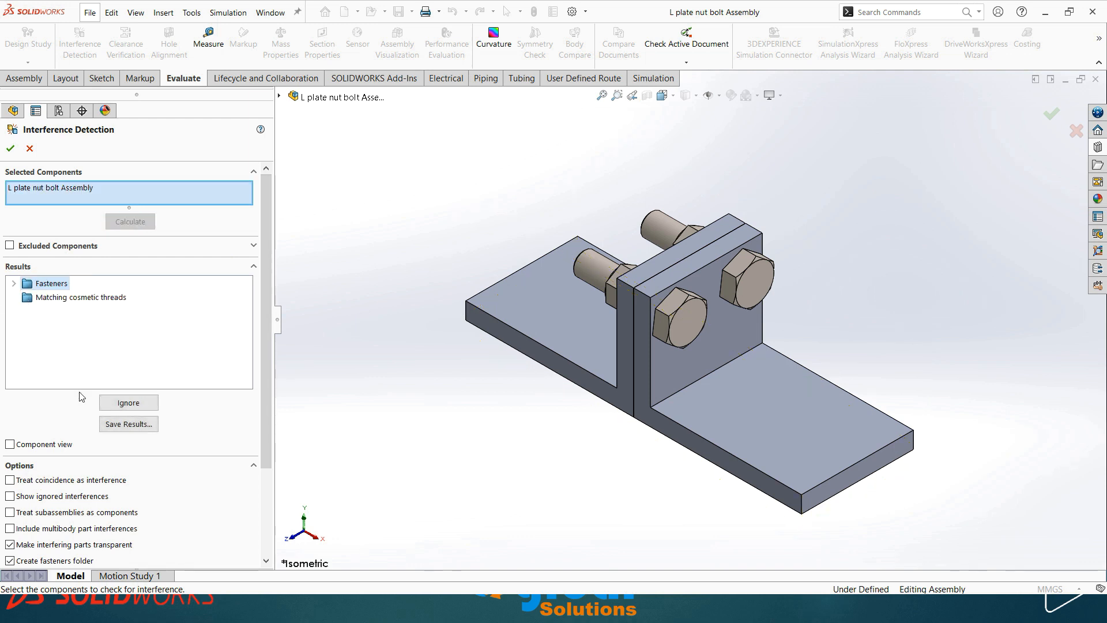
Examine the plate and bolt interferences grouped under Fasteners, collapse the folder, and switch back to the PowerPoint slide show
{"action": "left_click", "coordinate": [14, 284]}
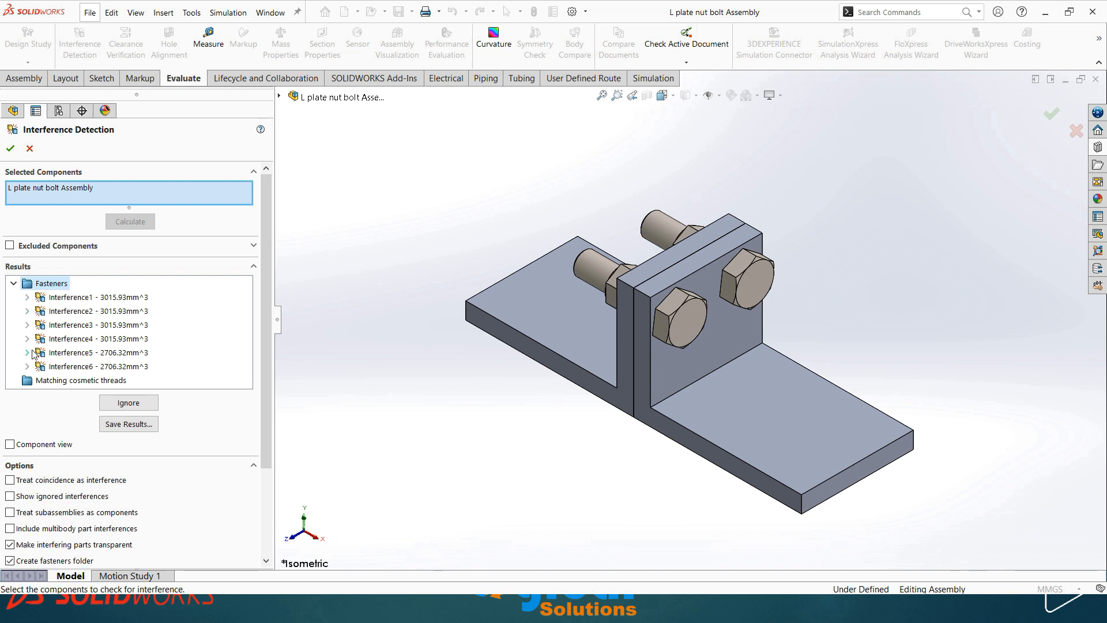
{"action": "left_click", "coordinate": [29, 298]}
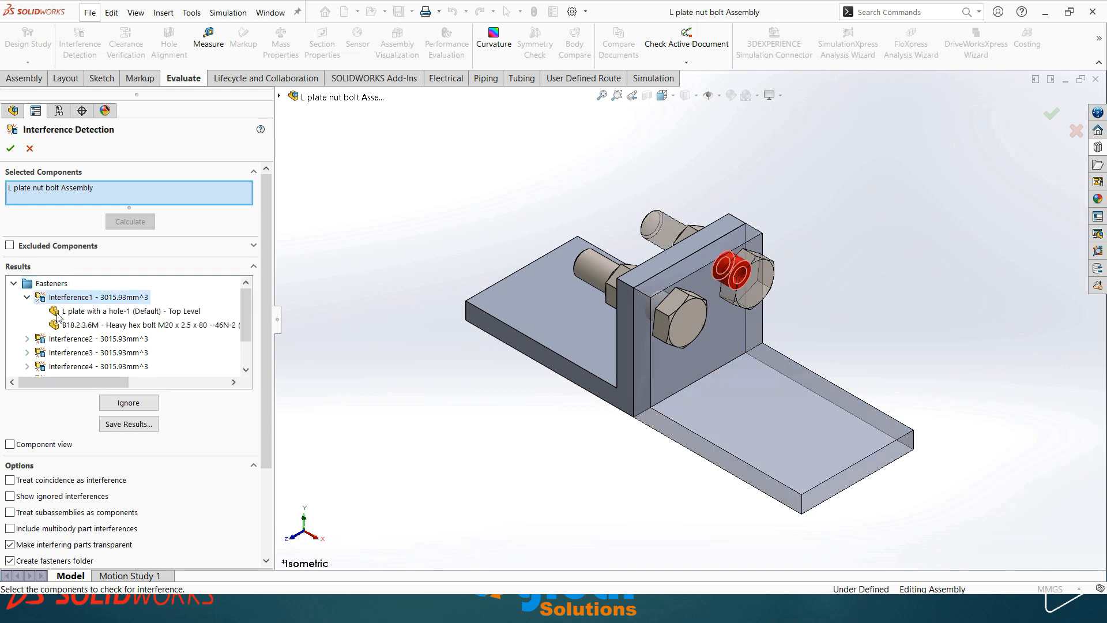
{"action": "left_click", "coordinate": [32, 341]}
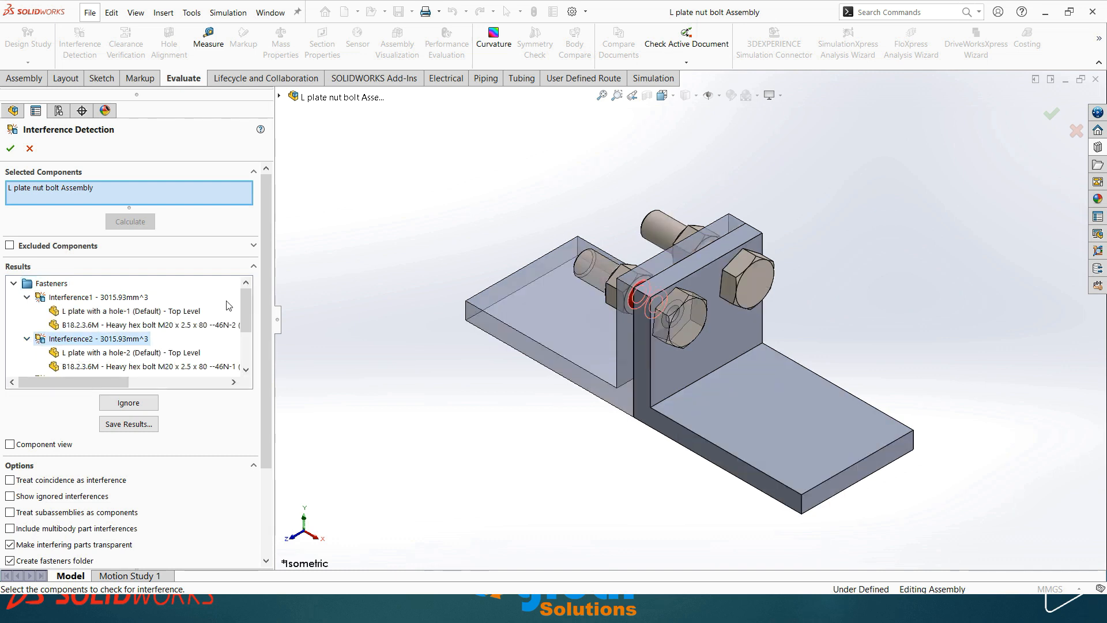
{"action": "left_click_drag", "start_coordinate": [246, 303], "coordinate": [173, 332]}
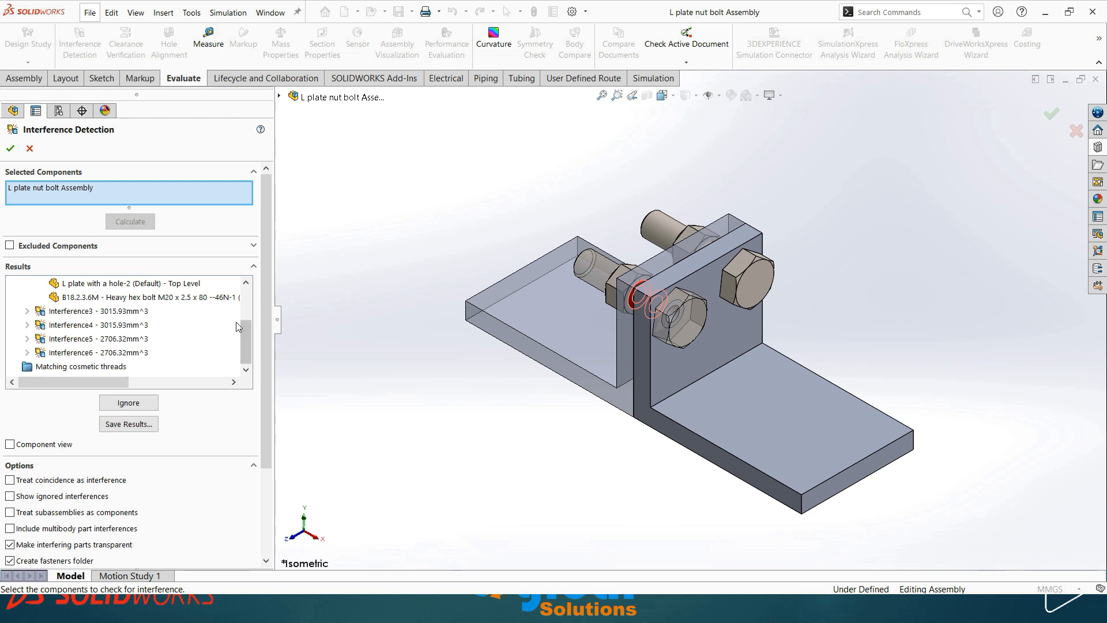
{"action": "left_click_drag", "start_coordinate": [246, 357], "coordinate": [246, 326]}
{"action": "left_click", "coordinate": [13, 283]}
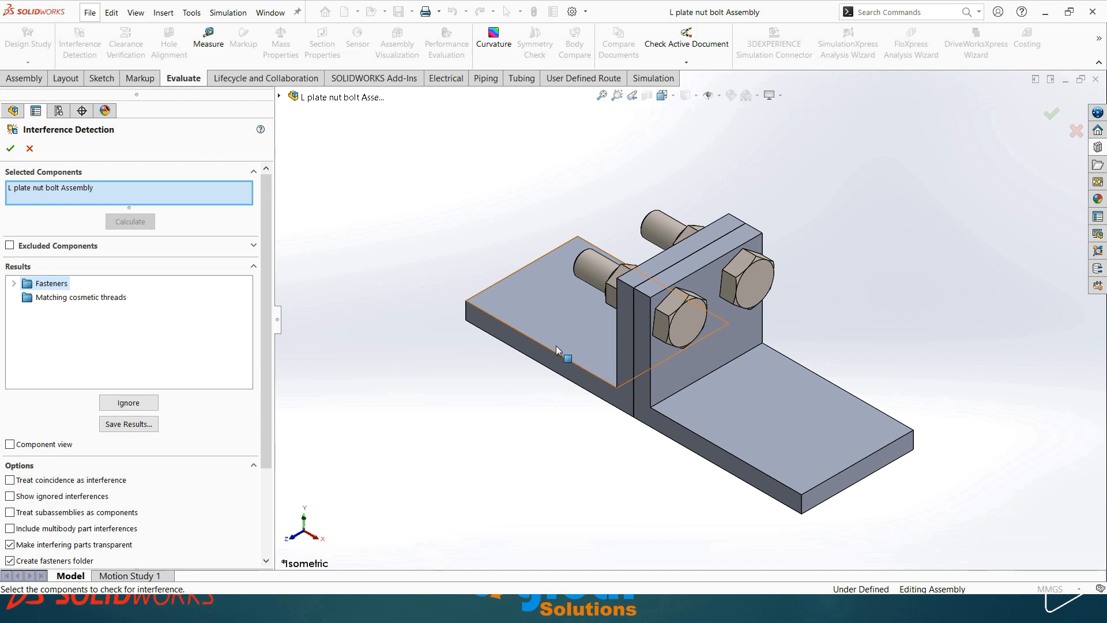
{"action": "key", "text": "alt+Tab"}
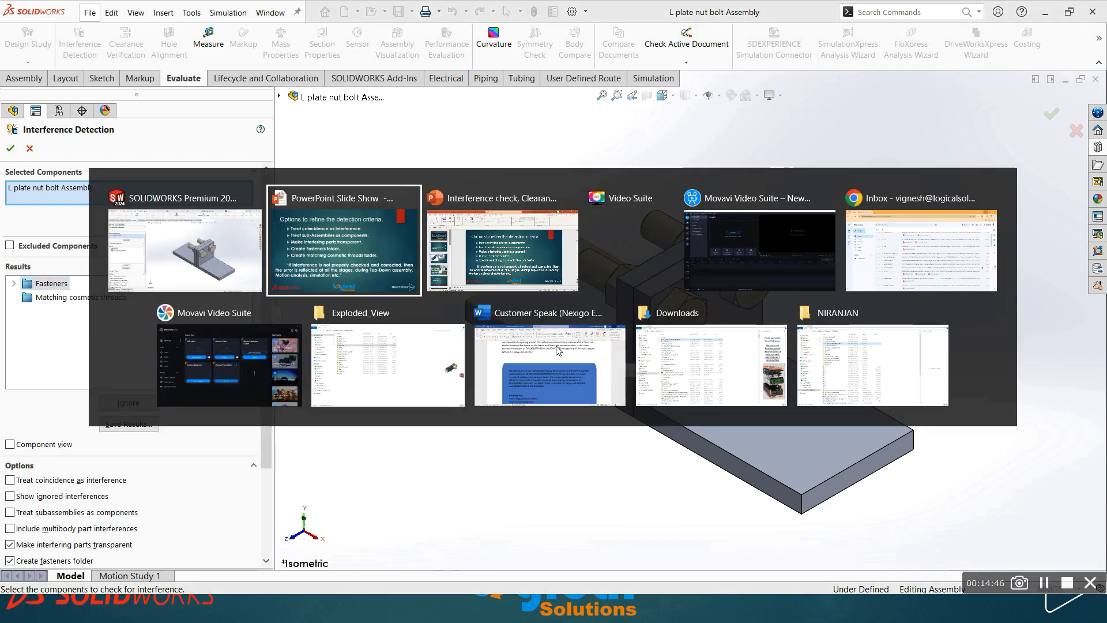